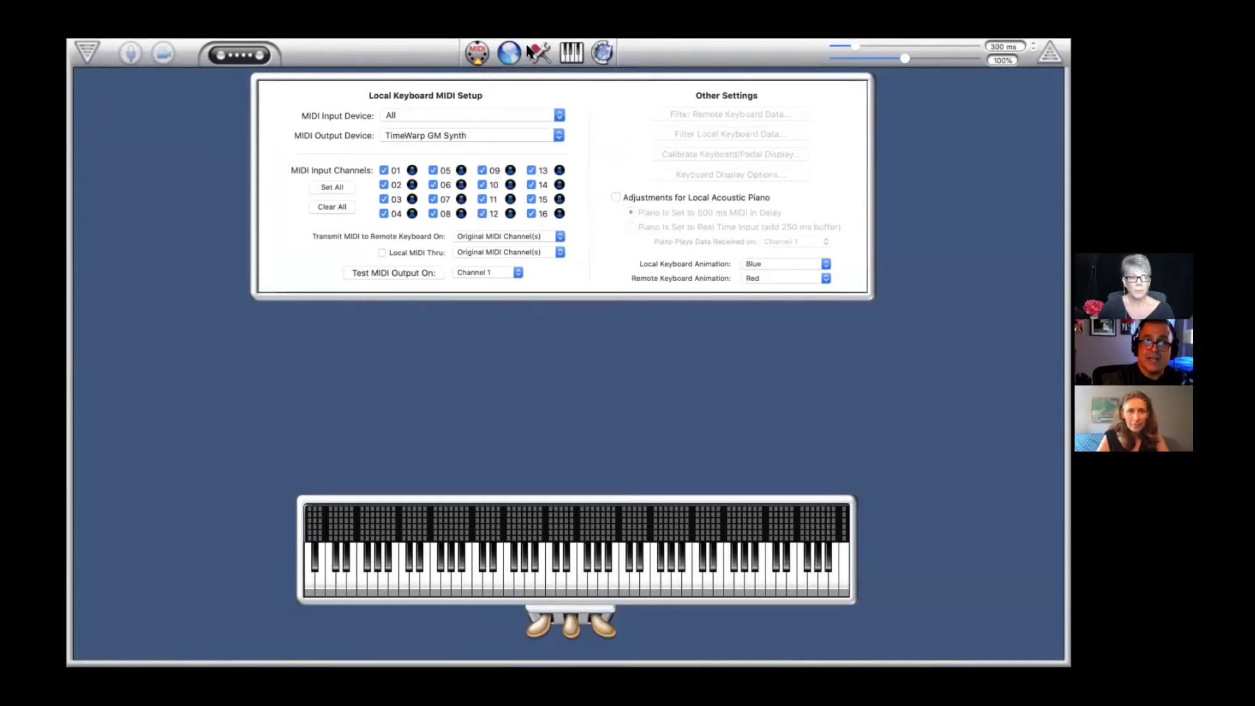
Browse the network, MIDI events and following settings panels, then return to the keyboard setup.
click(508, 59)
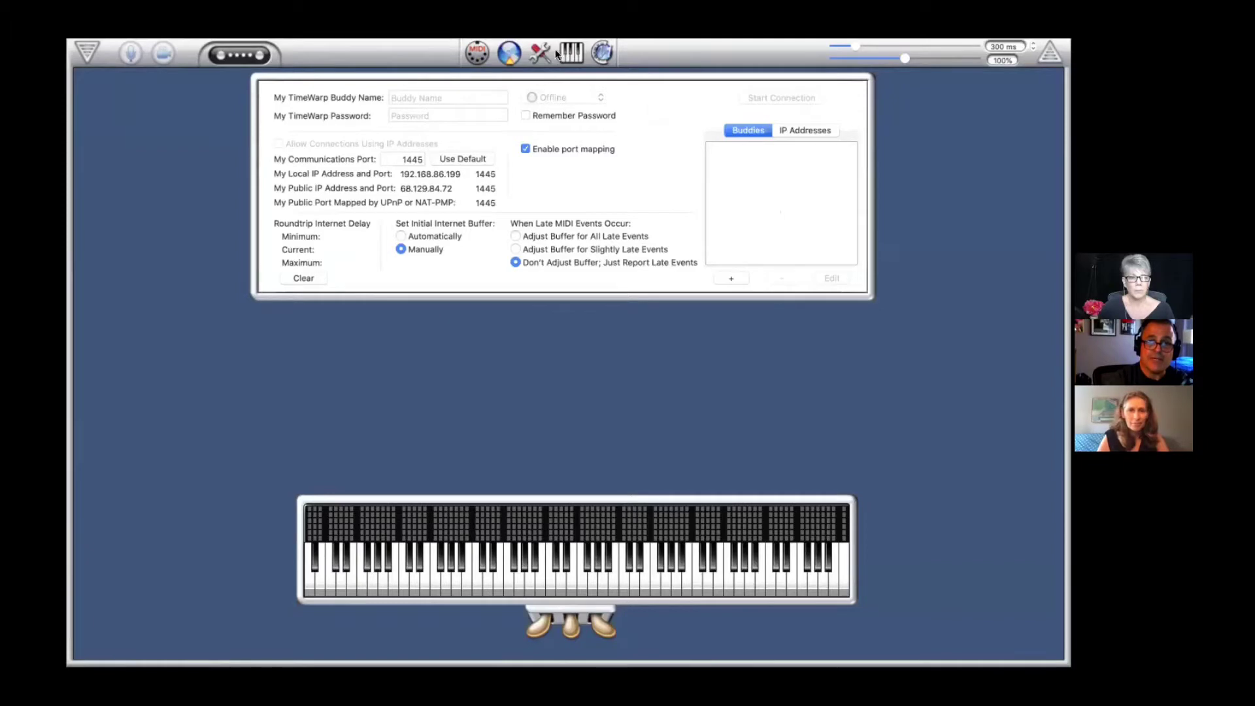
click(540, 57)
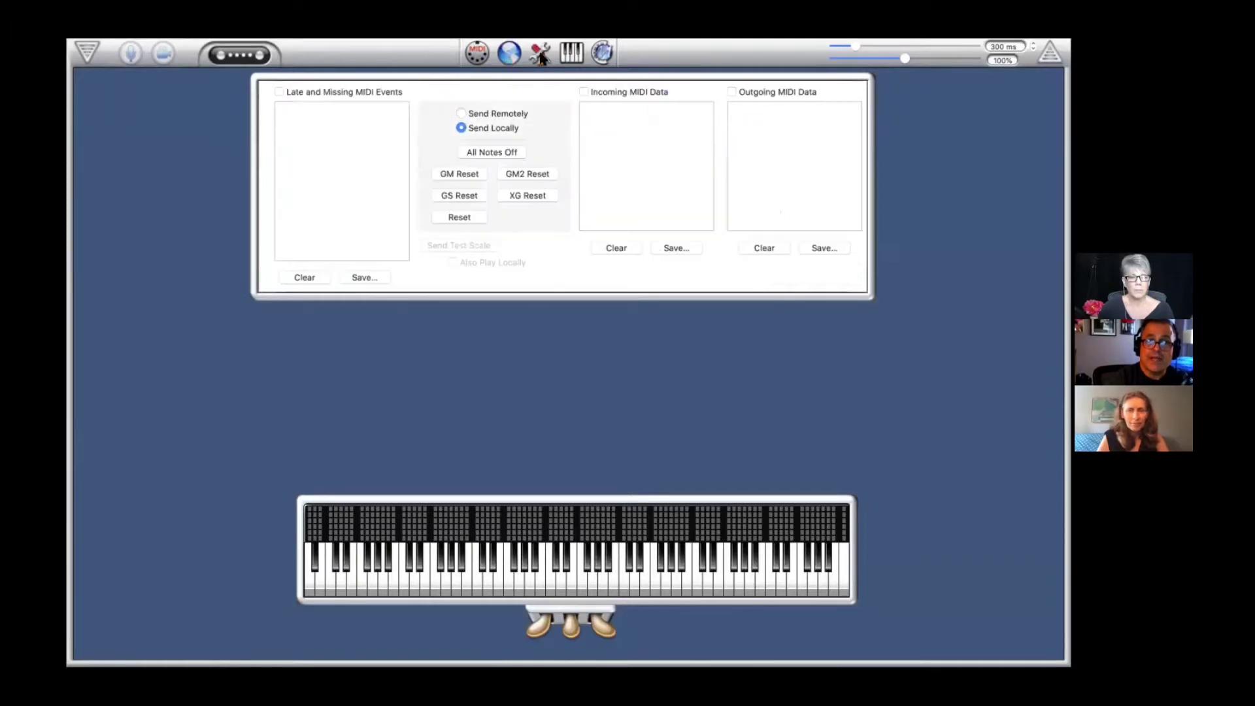
click(575, 57)
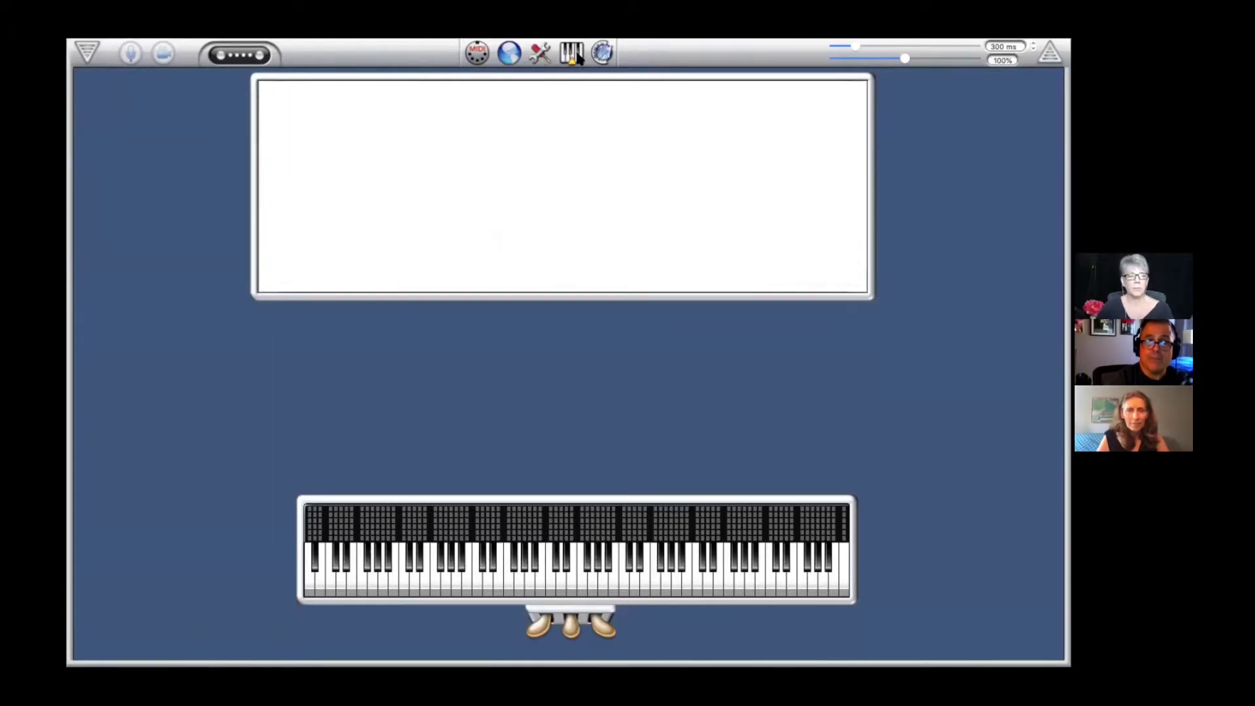
click(476, 58)
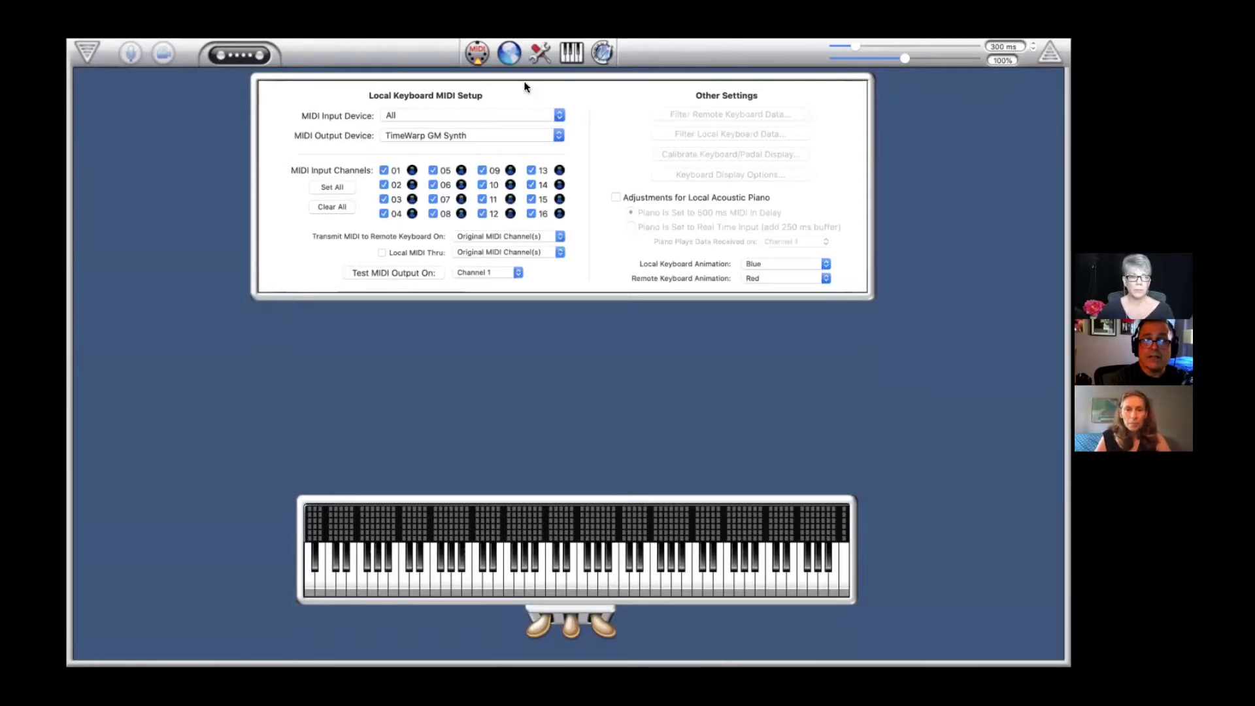
From the network settings, create a new TimeWarp Buddy account and acknowledge the success alert.
click(510, 56)
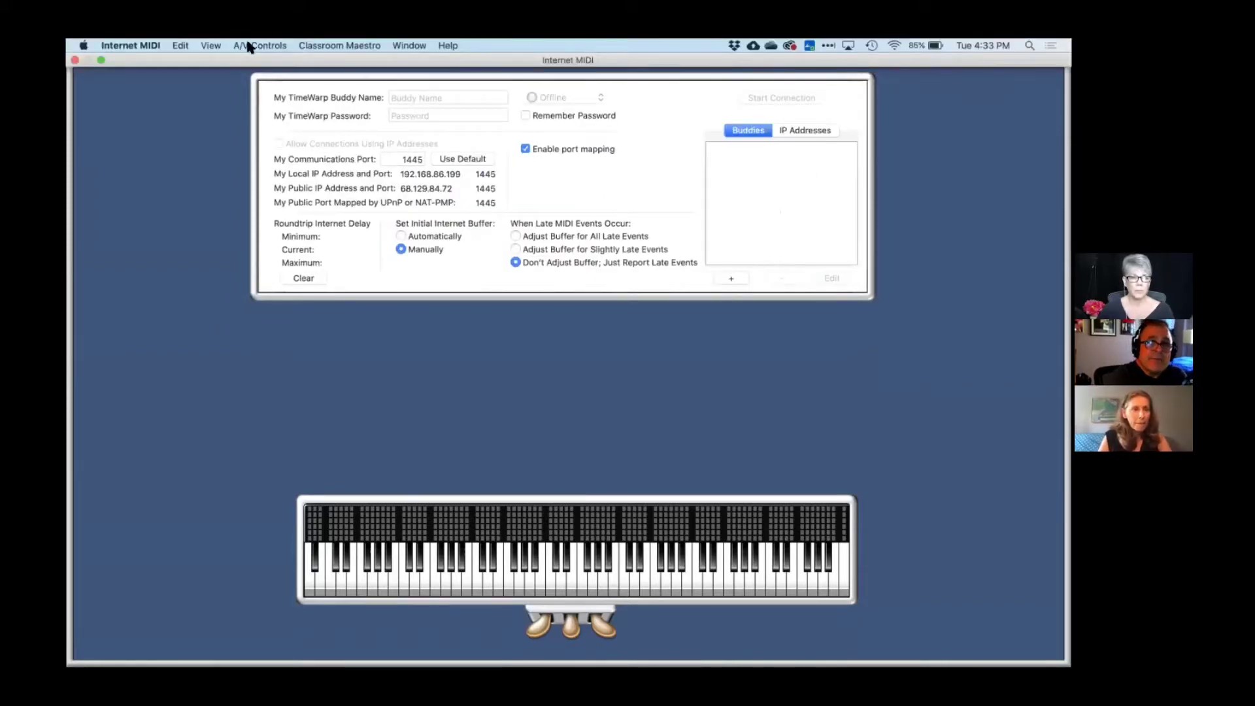
click(132, 46)
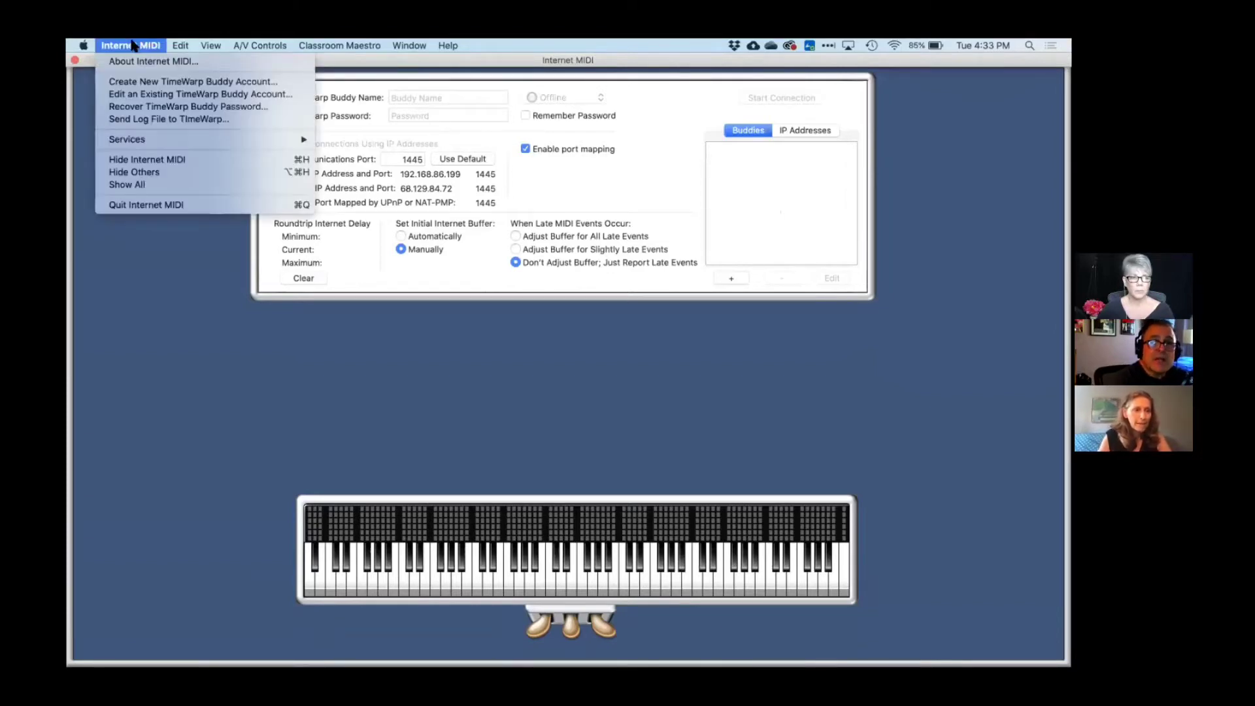
click(143, 80)
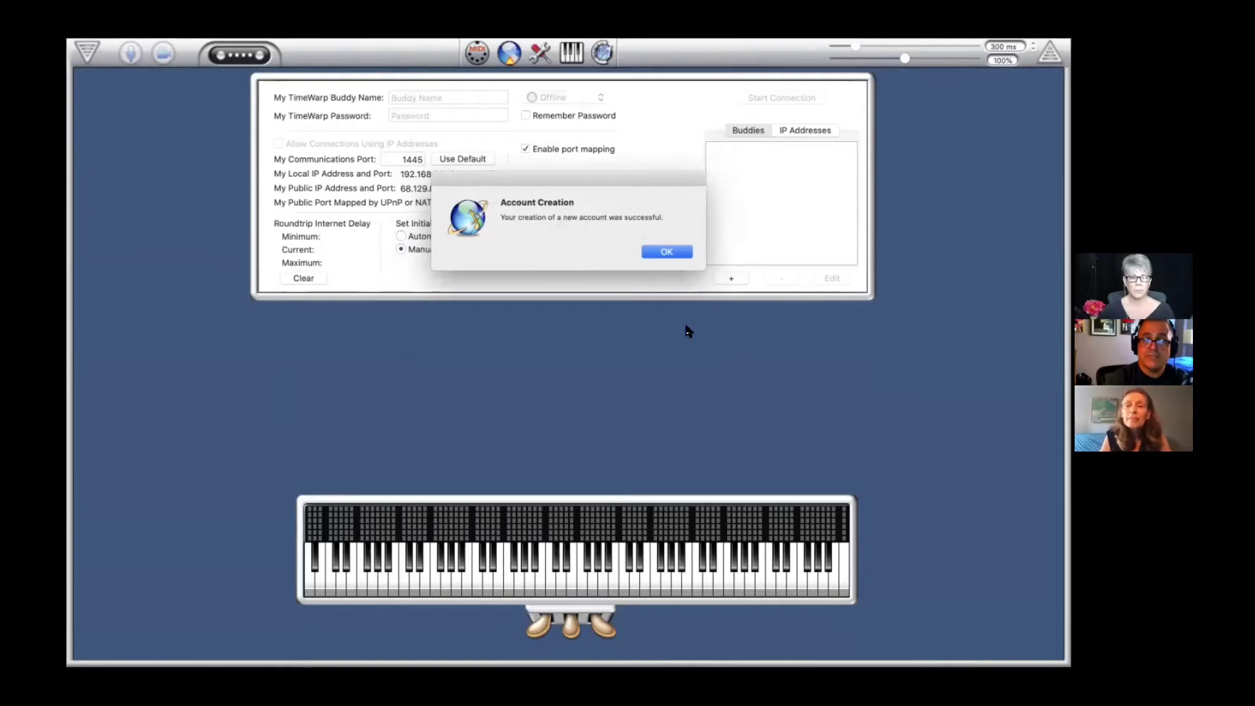
click(663, 252)
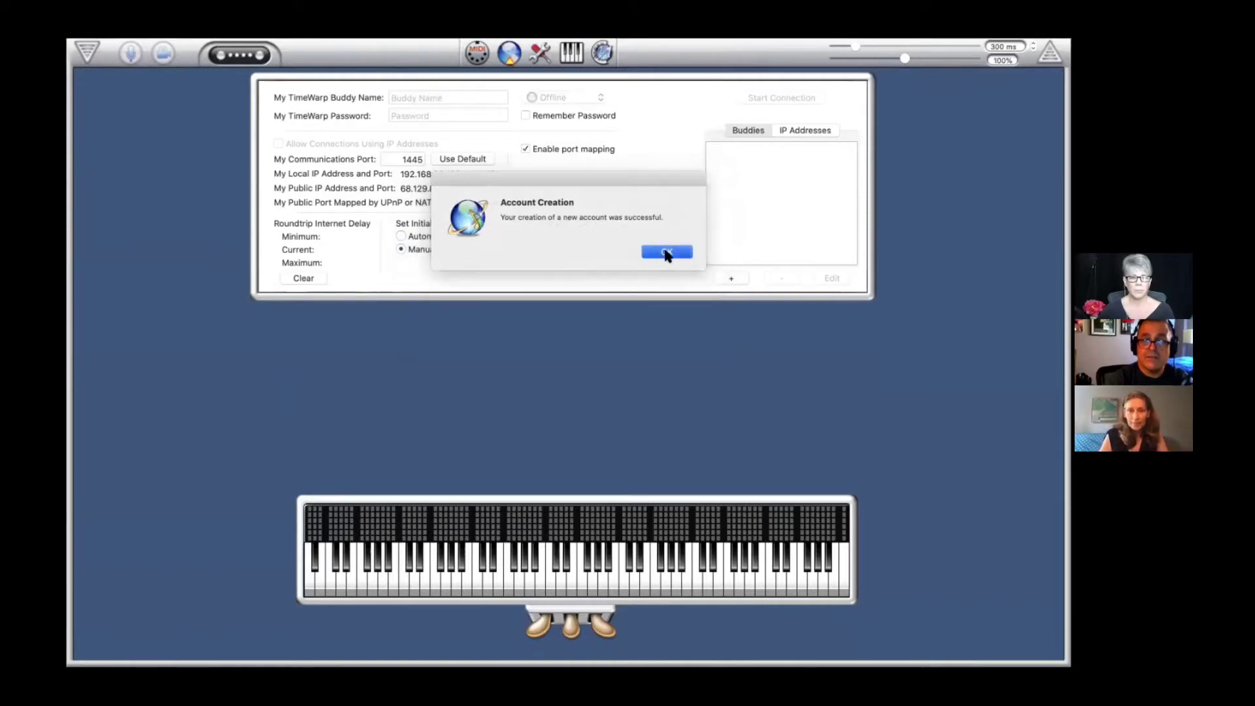
Enter the new buddy name and the account password in the TimeWarp login fields.
click(427, 98)
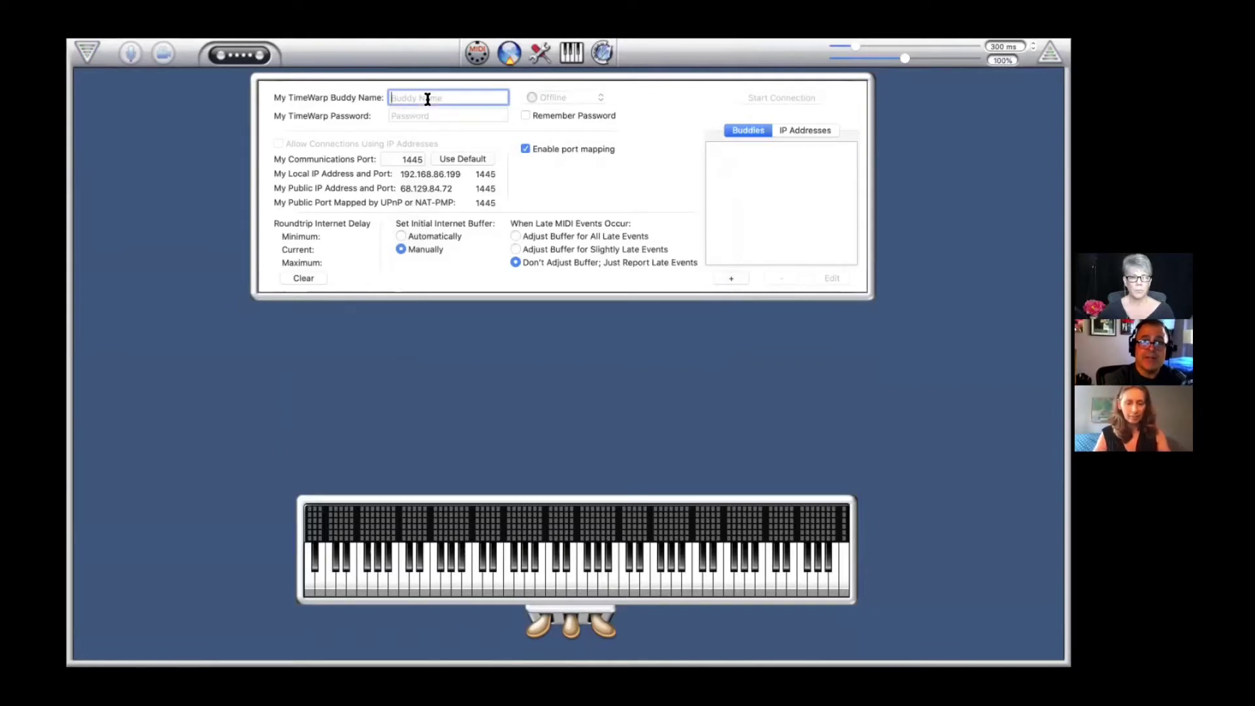
text(AnnKitch)
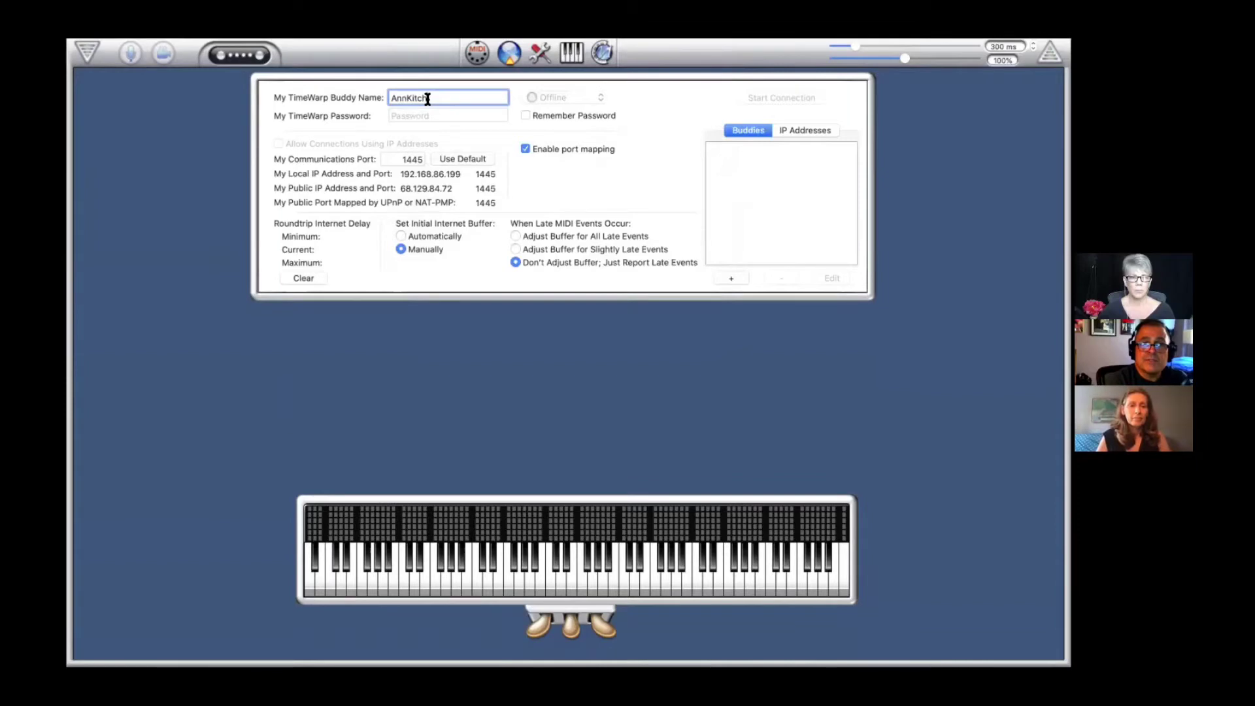
click(414, 114)
text(••••••••••)
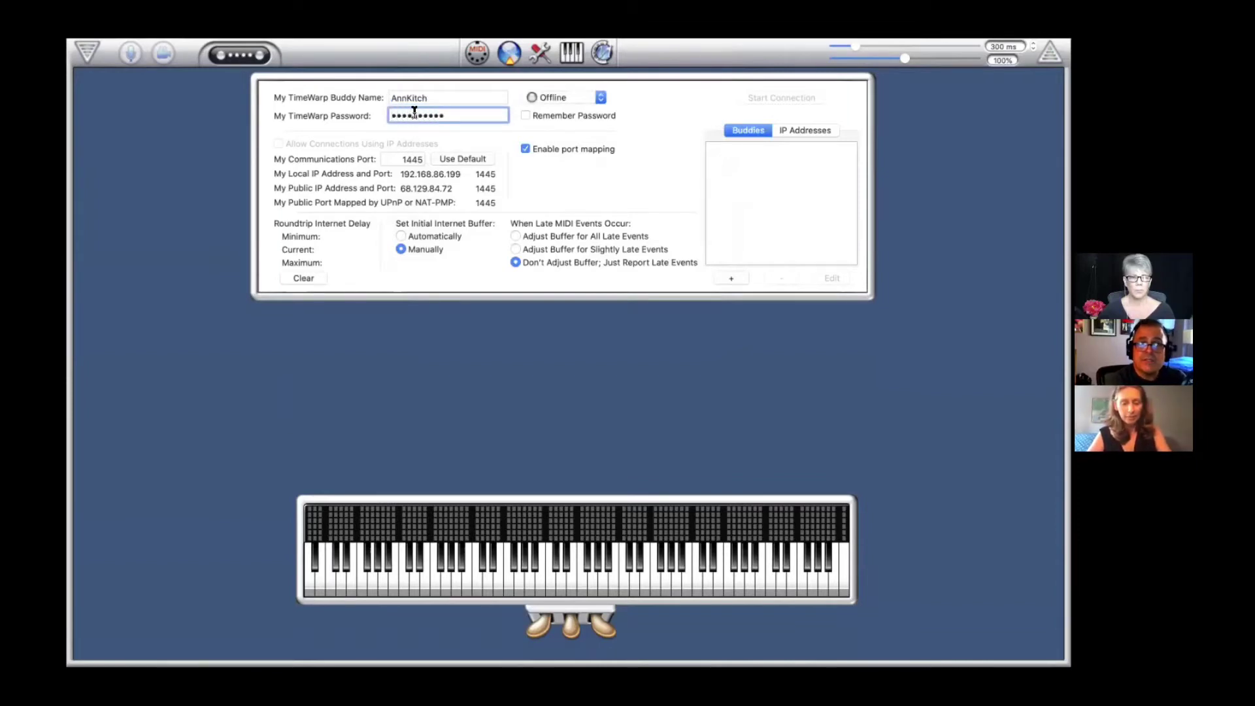
text(••••)
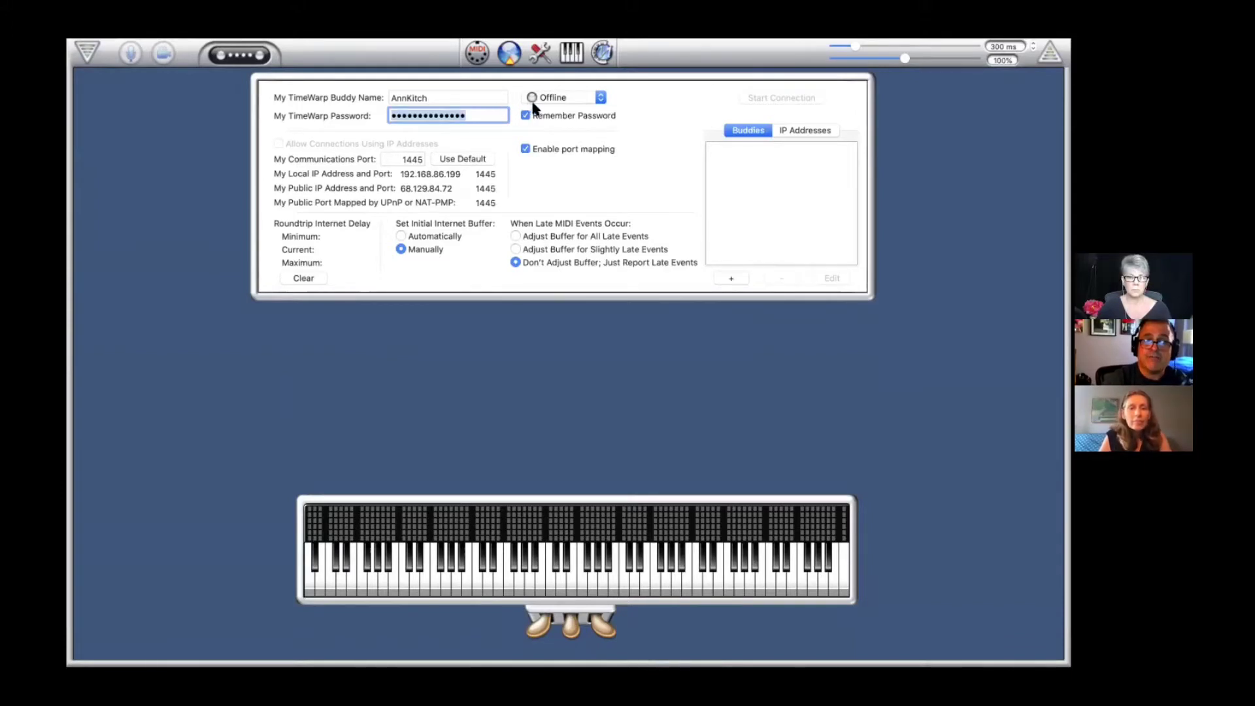
Change the online status from Offline to Available to log in.
click(549, 98)
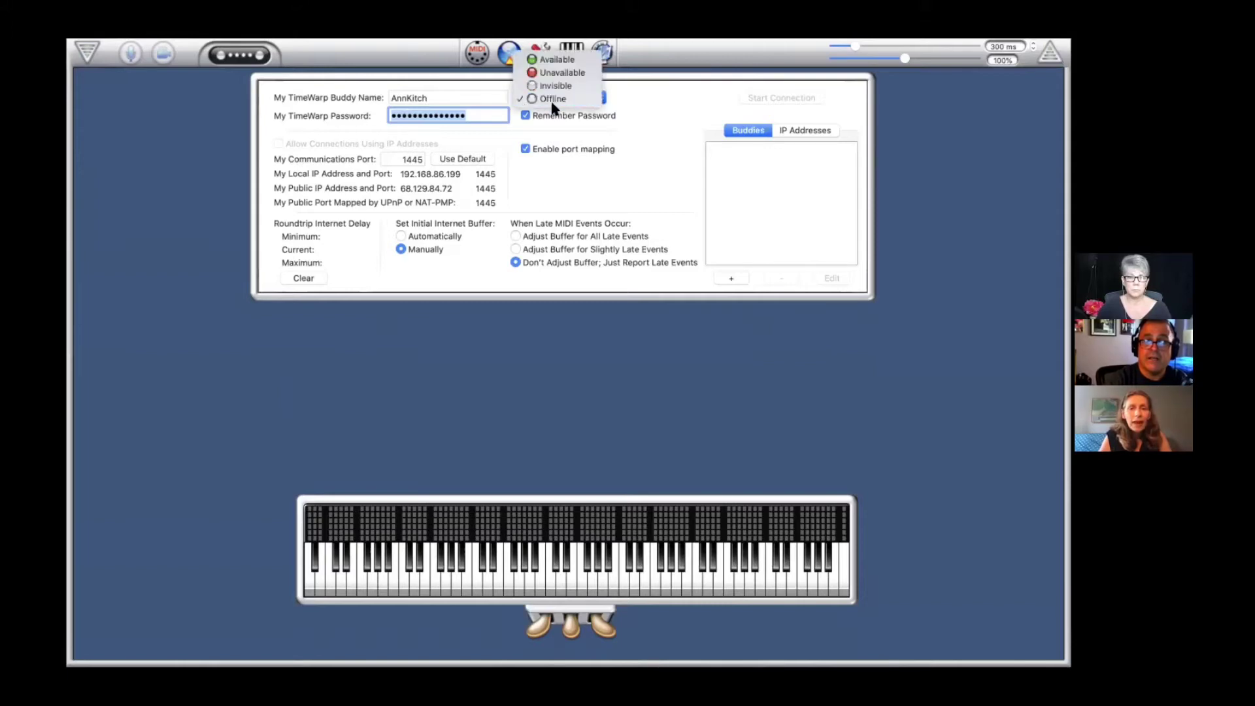
click(554, 61)
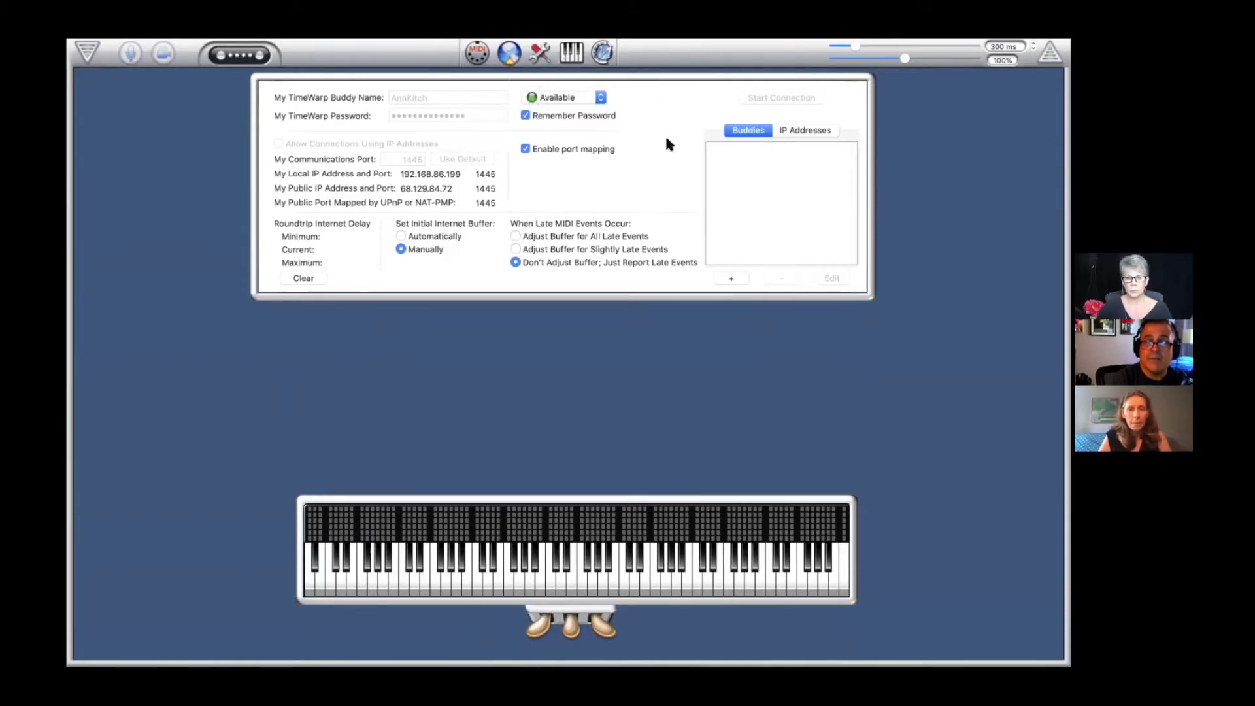
Add the partner's buddy name in the Buddy Name Entry dialog and confirm it.
click(729, 280)
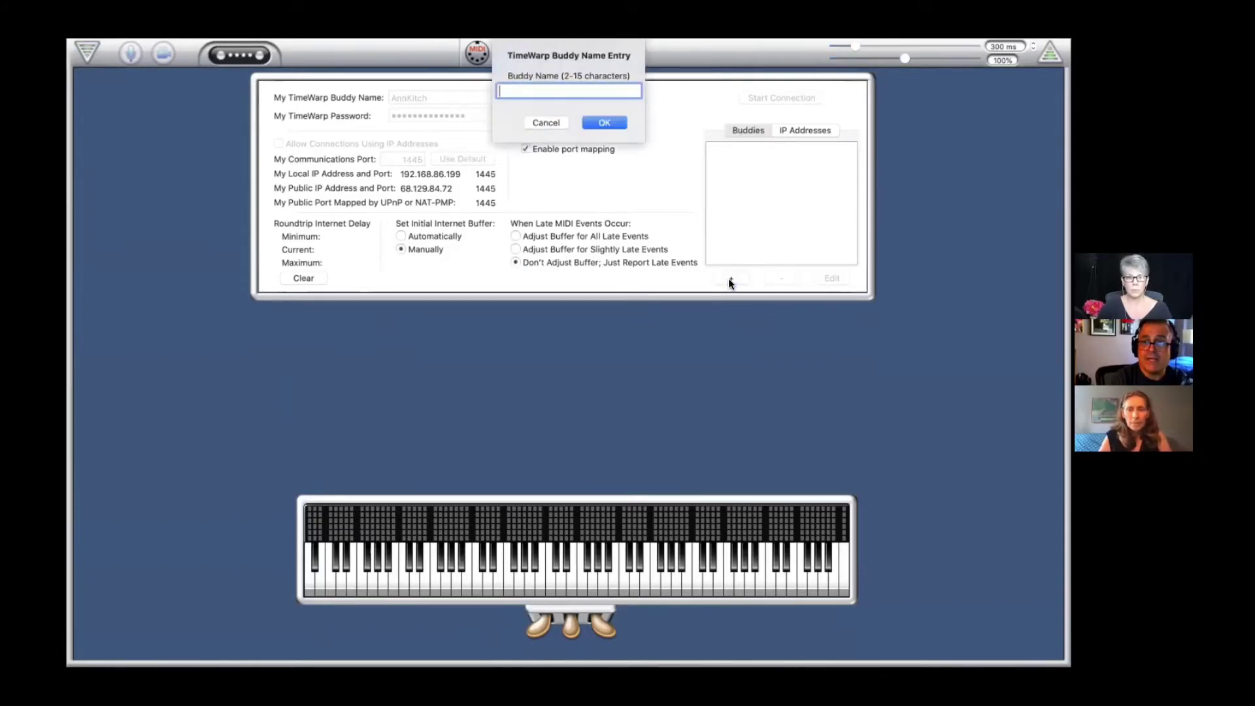
text(Sabe)
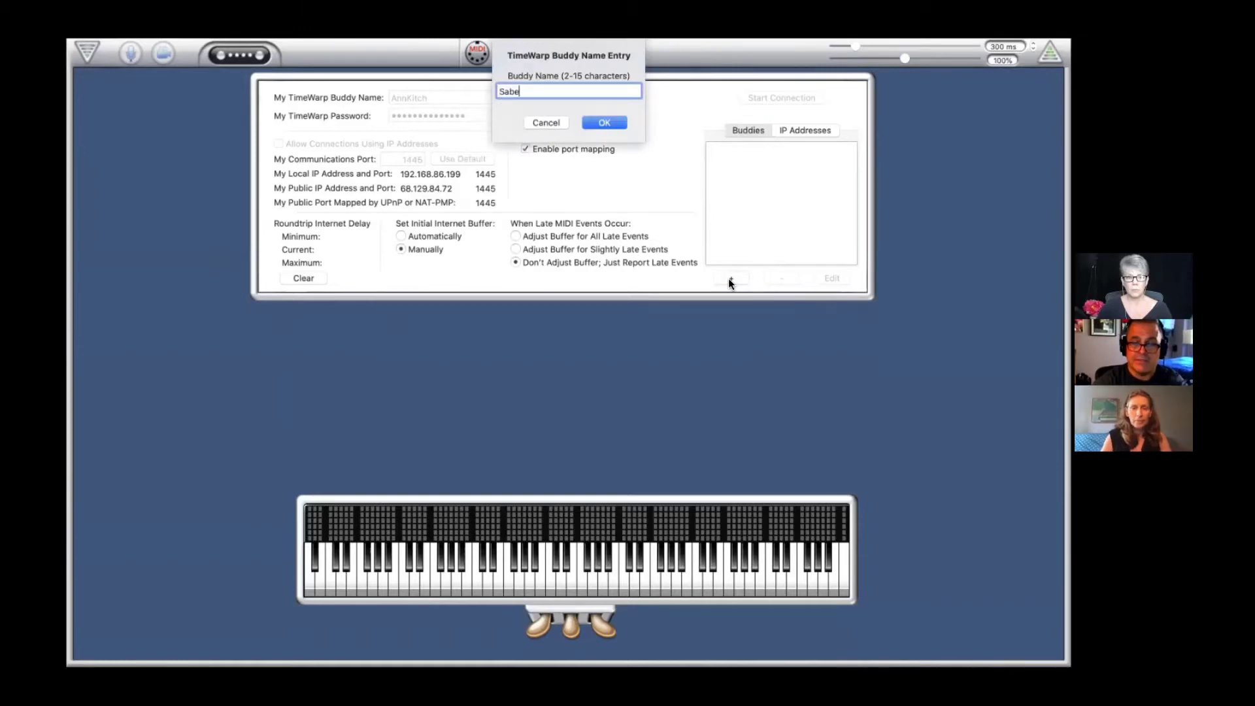
text(llavoice)
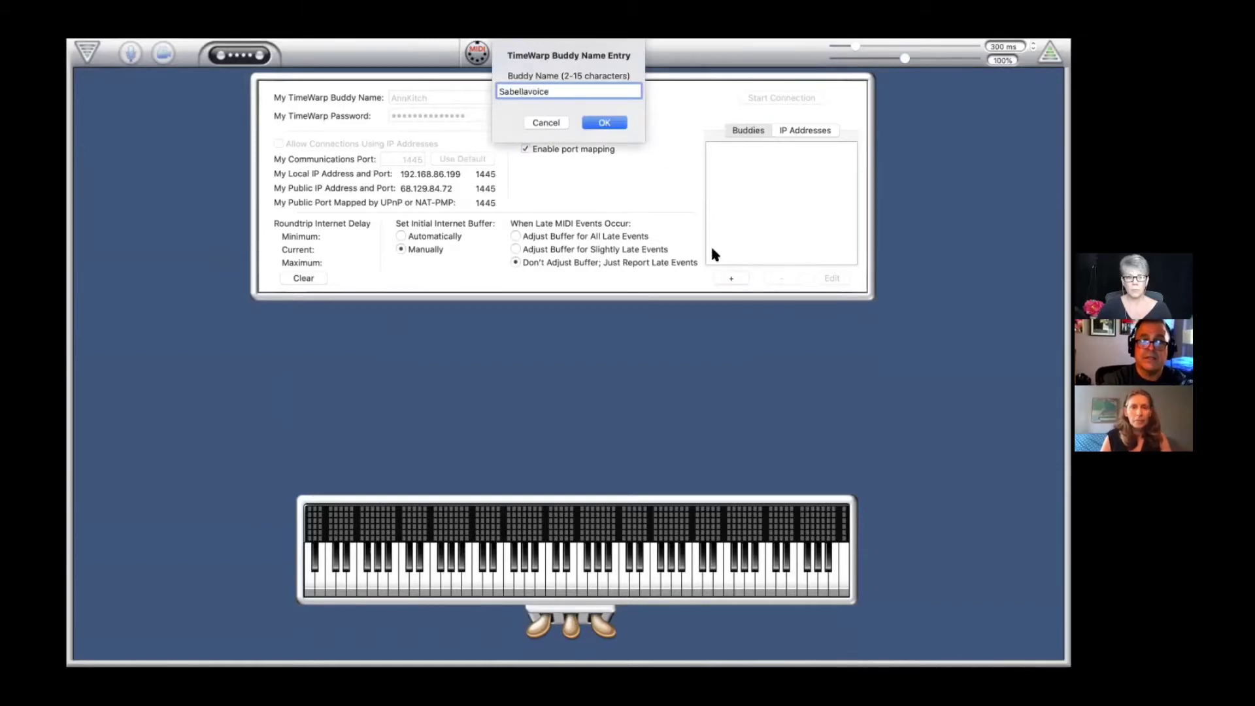
click(601, 124)
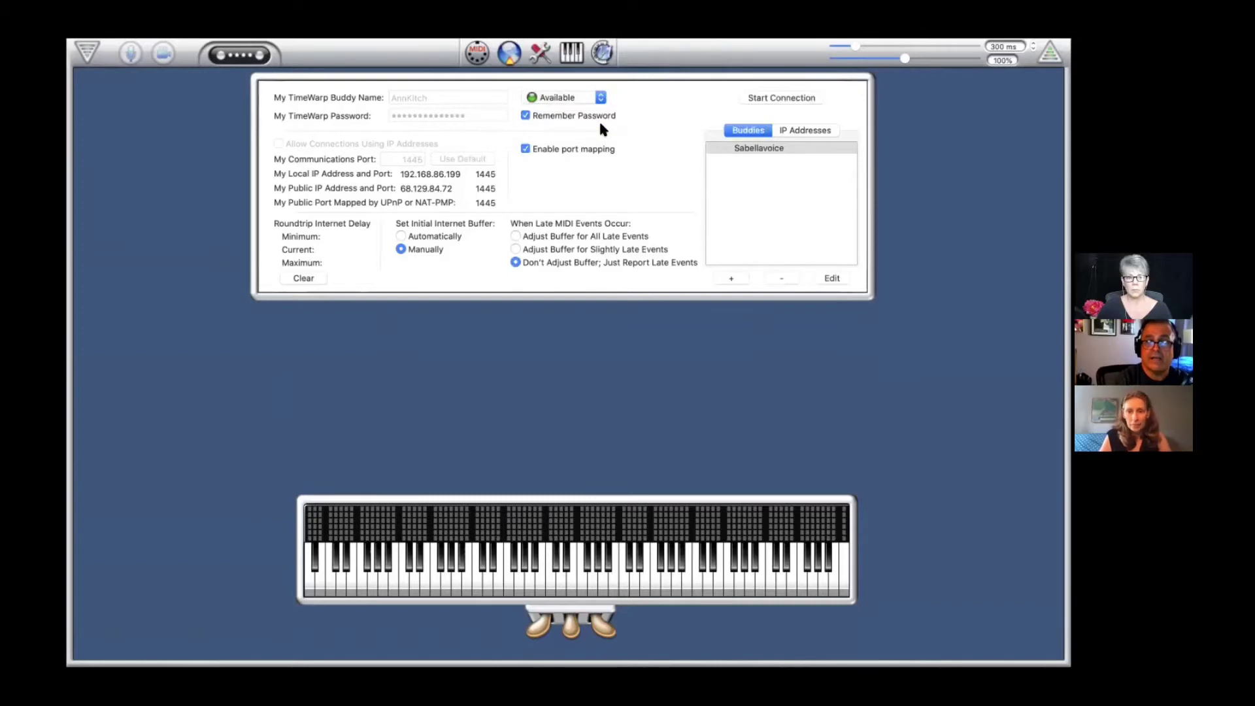
Select the new buddy and start the connection, receiving data at 141 ms roundtrip.
click(752, 152)
click(779, 100)
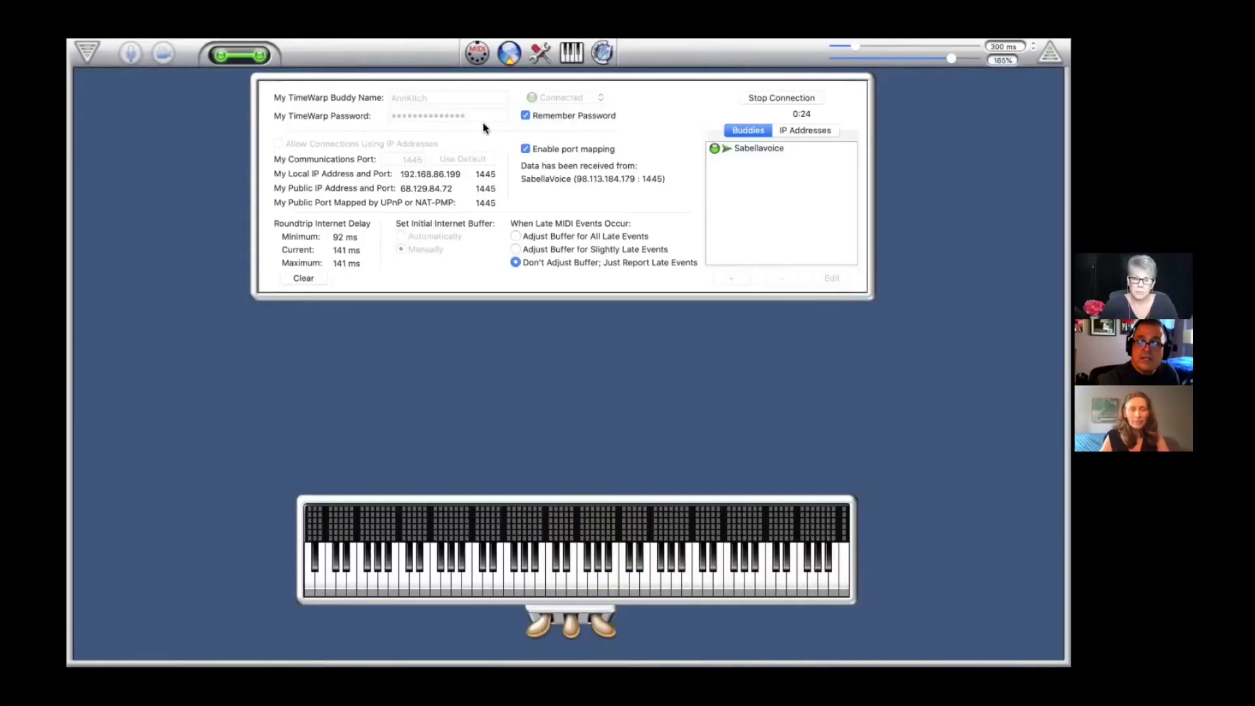
Play several notes on the on-screen piano to test the live buddy connection.
click(571, 580)
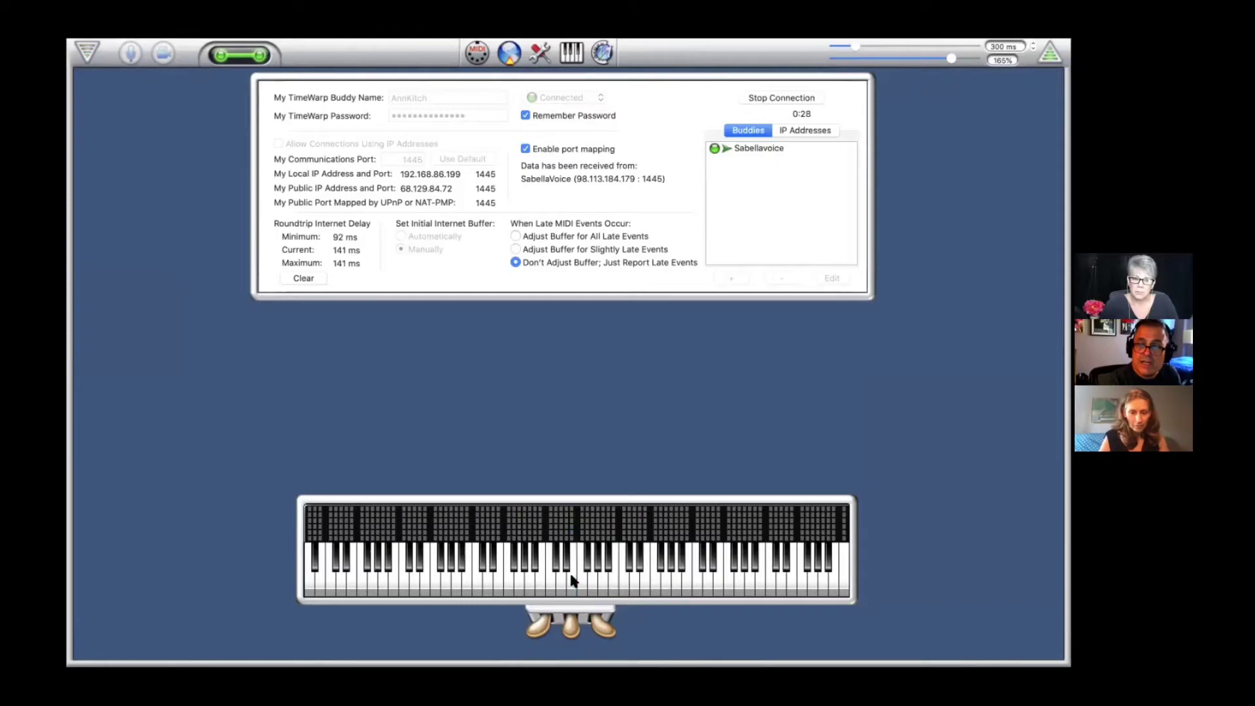
click(571, 580)
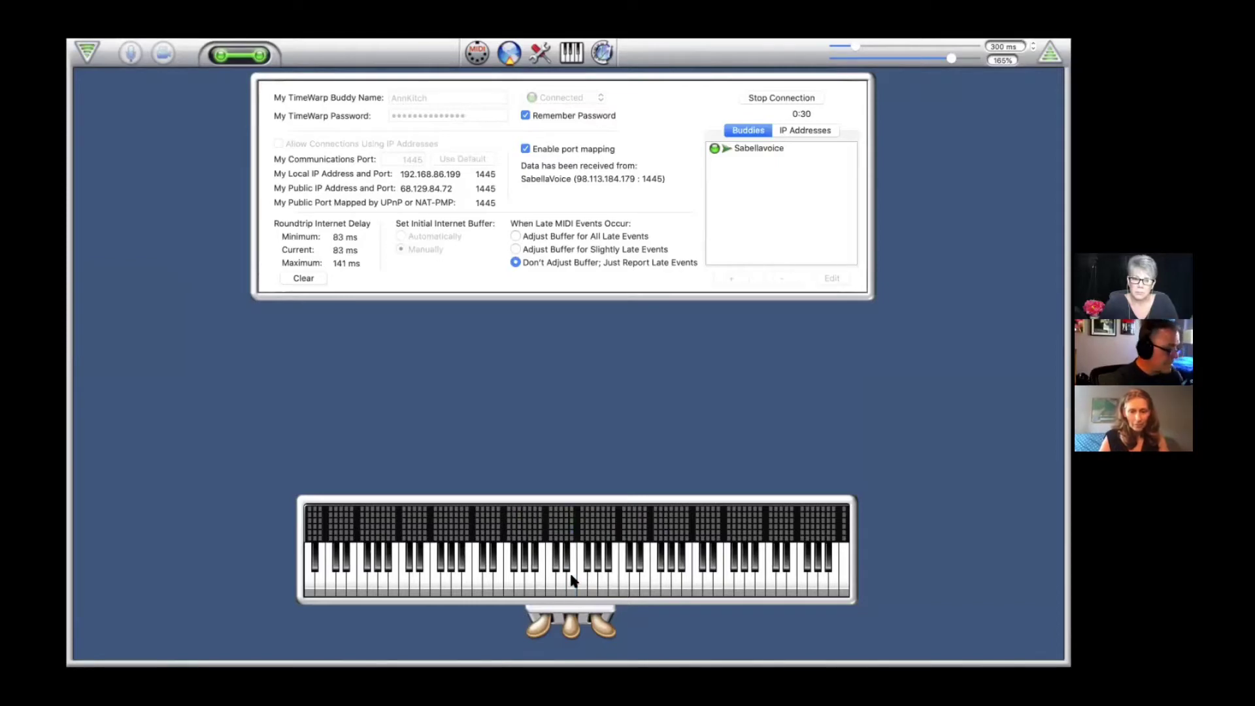
click(571, 579)
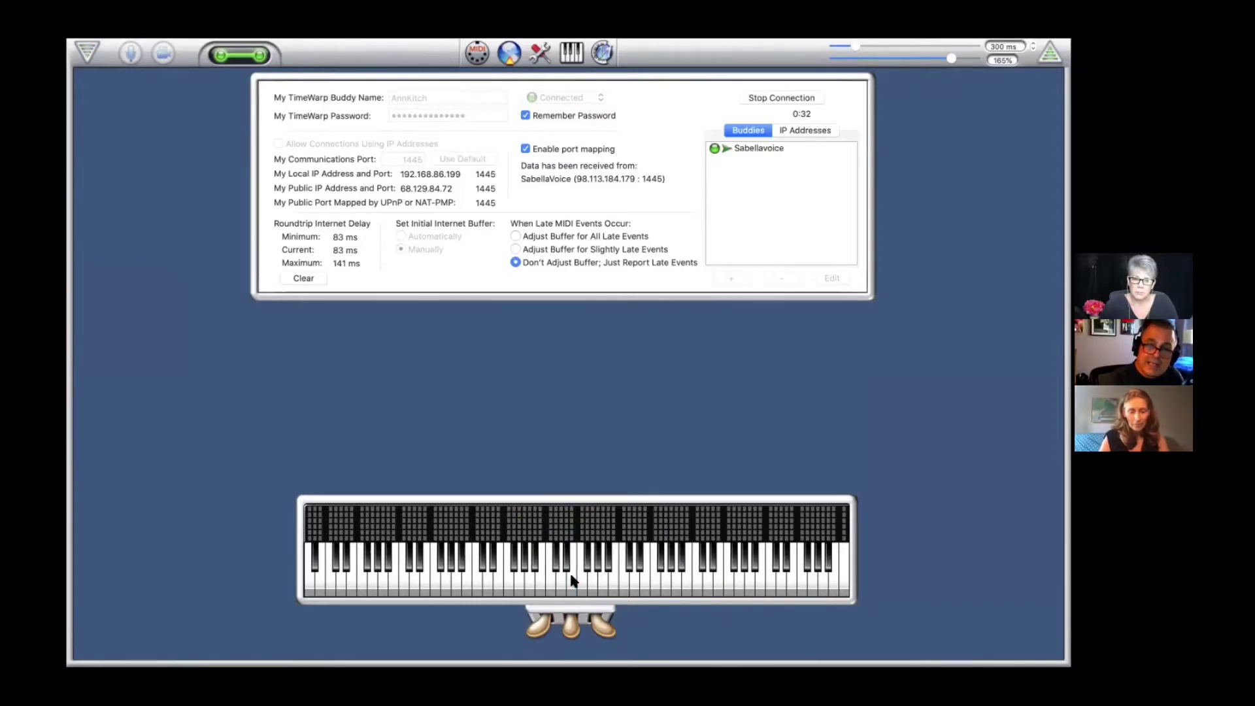
click(571, 579)
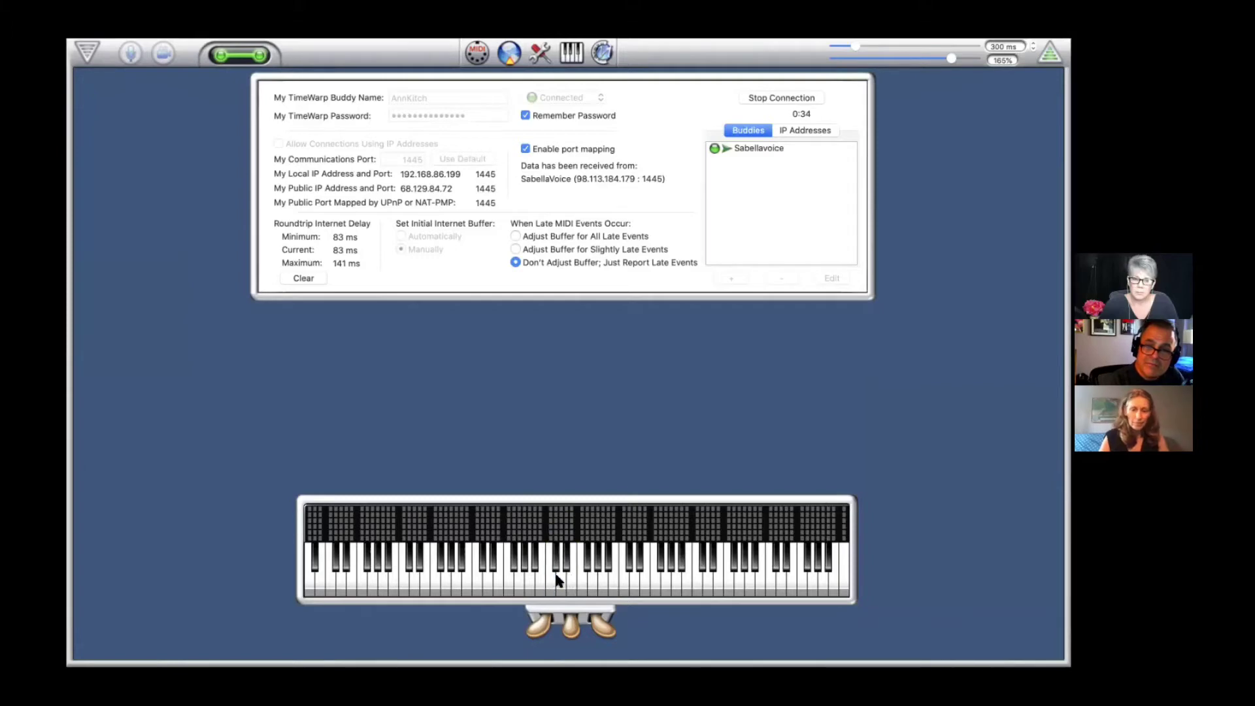
click(560, 580)
click(572, 580)
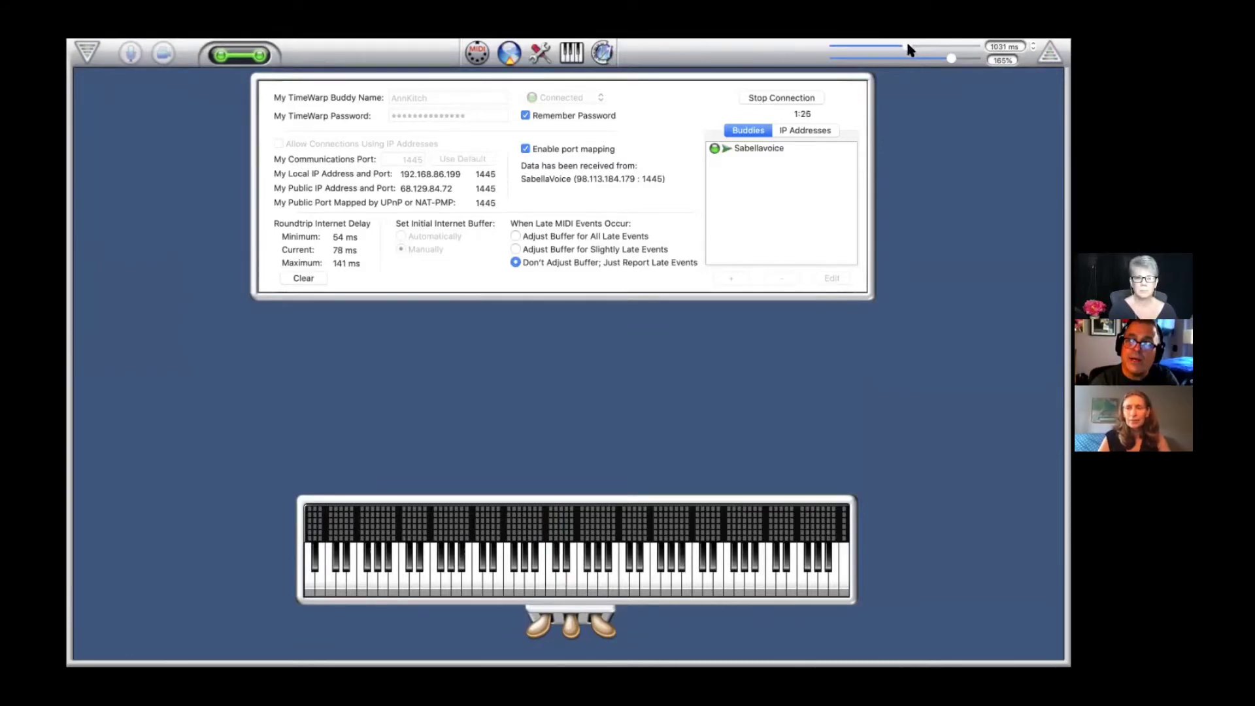
Slide the MIDI buffer down to 150 ms.
drag(907, 42, 844, 51)
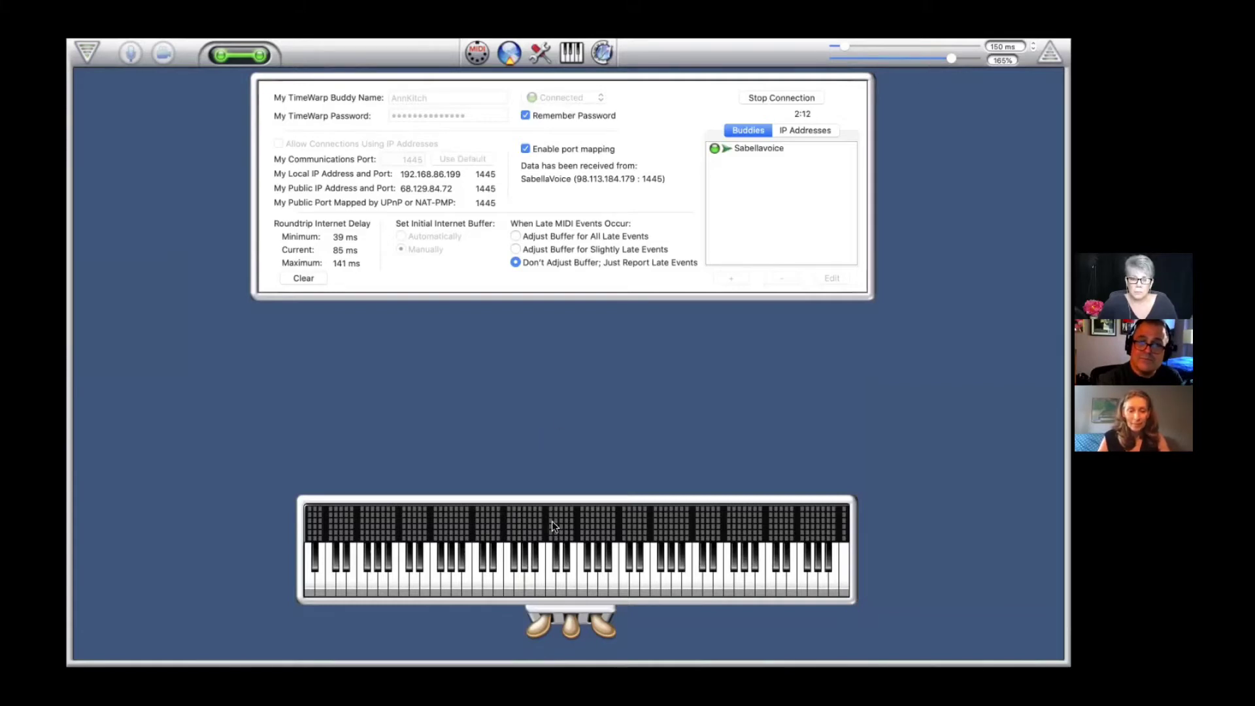
click(551, 575)
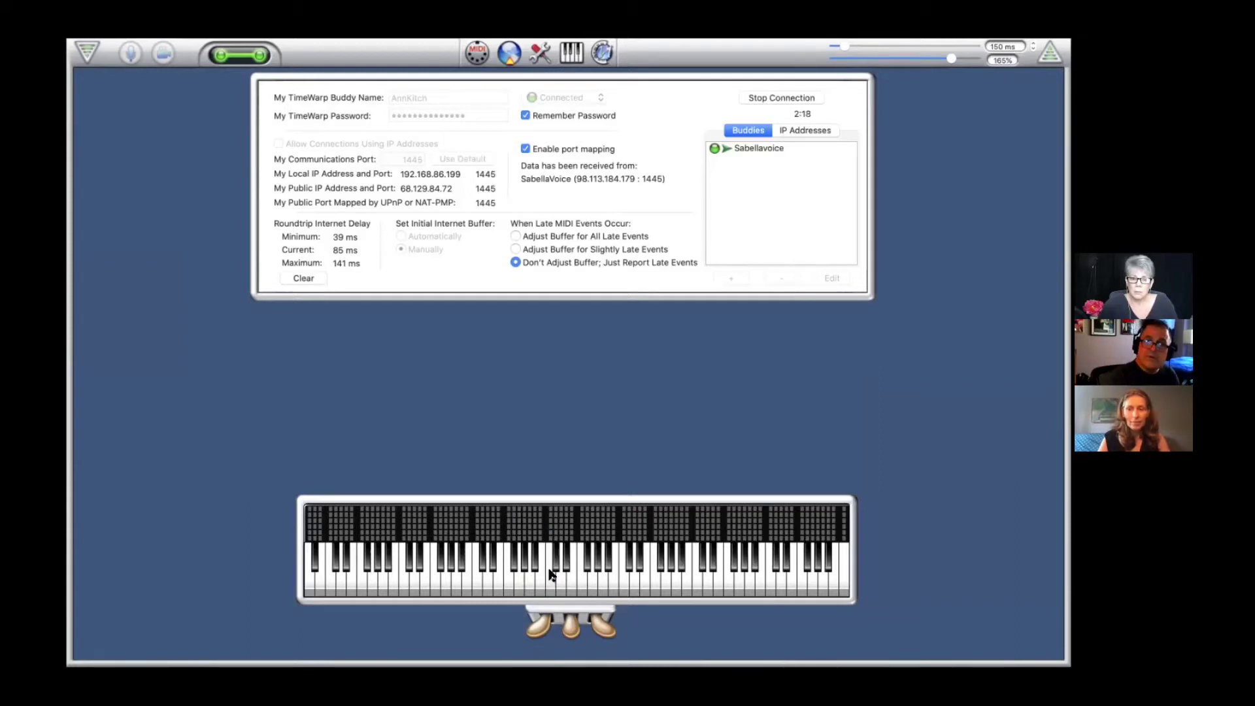
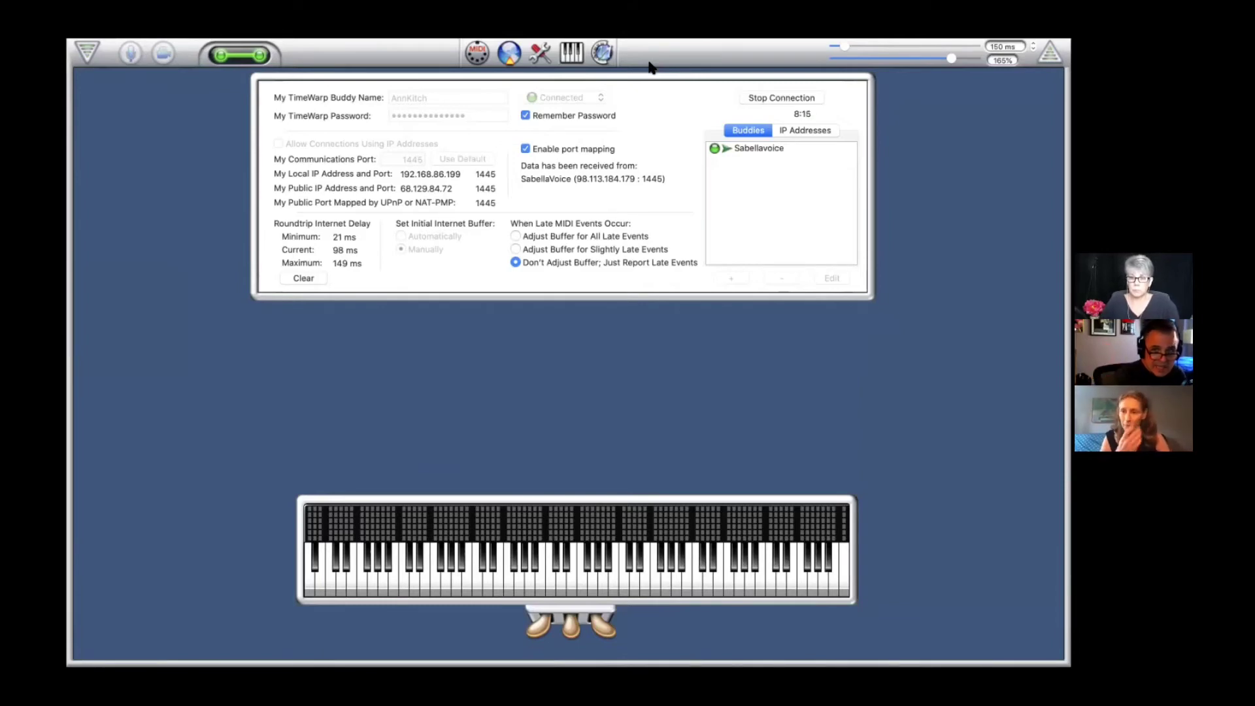
Quit the Mac version of Internet MIDI.
mouse_move(624, 44)
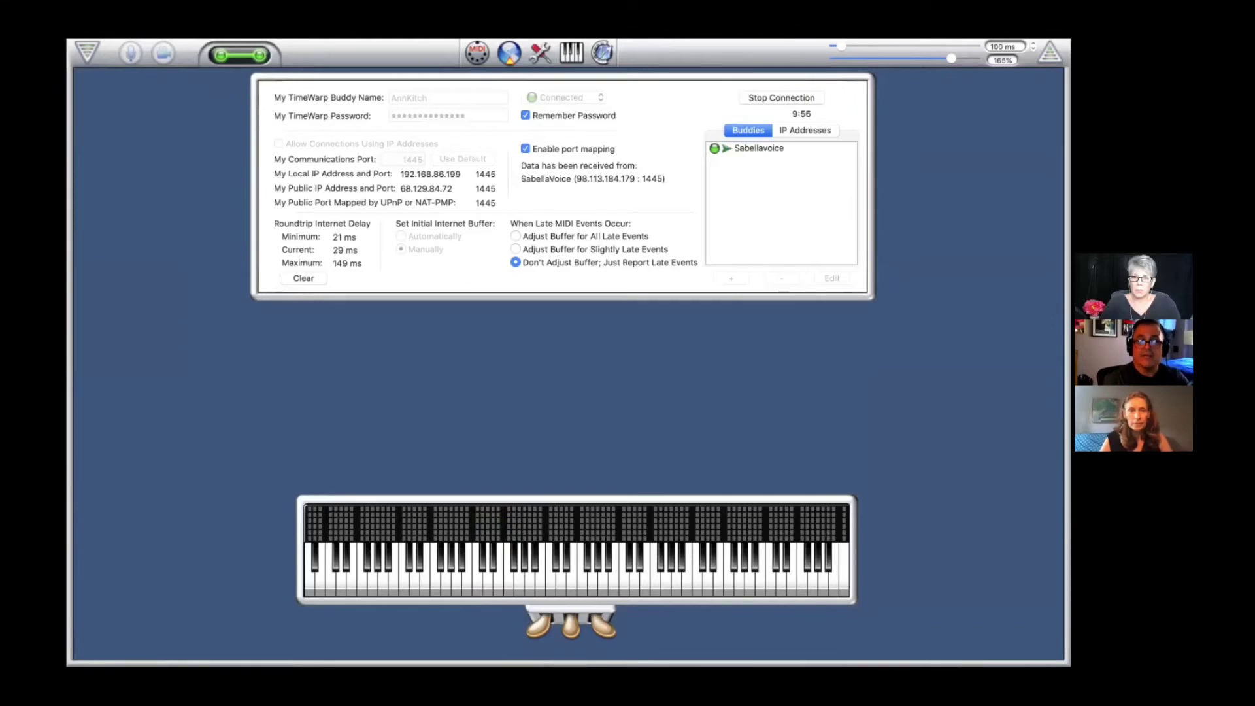
mouse_move(194, 41)
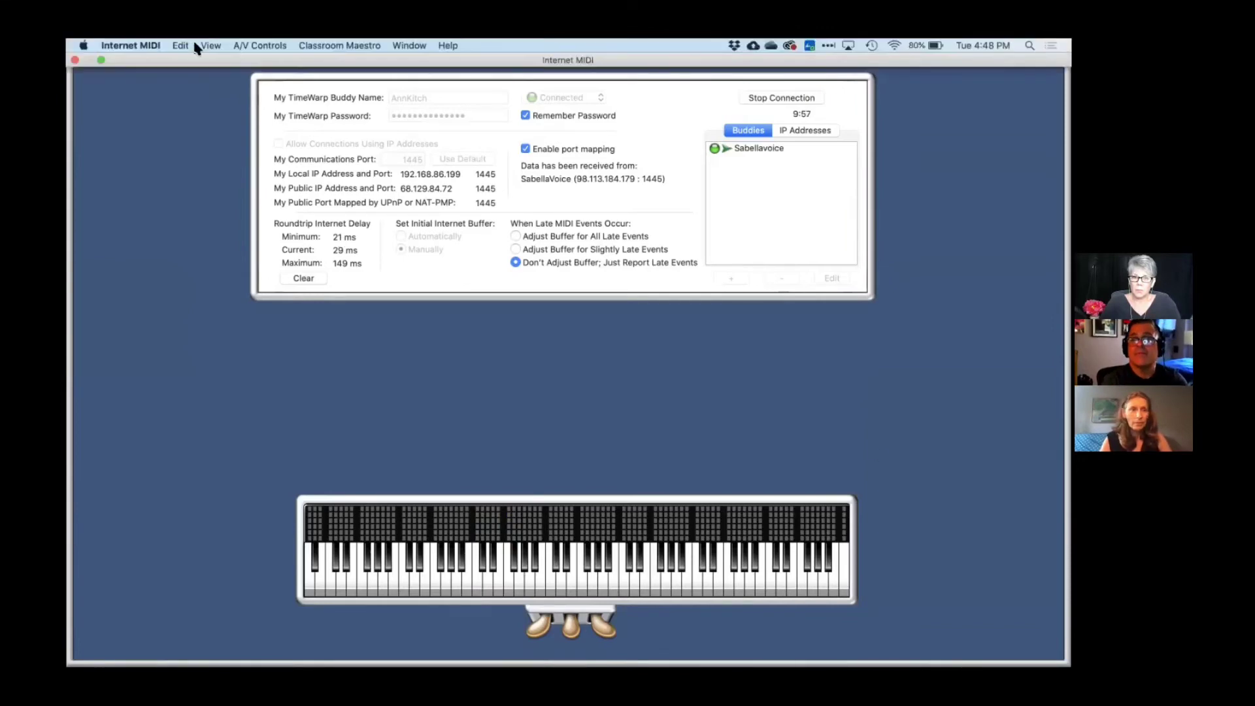
click(105, 45)
click(144, 206)
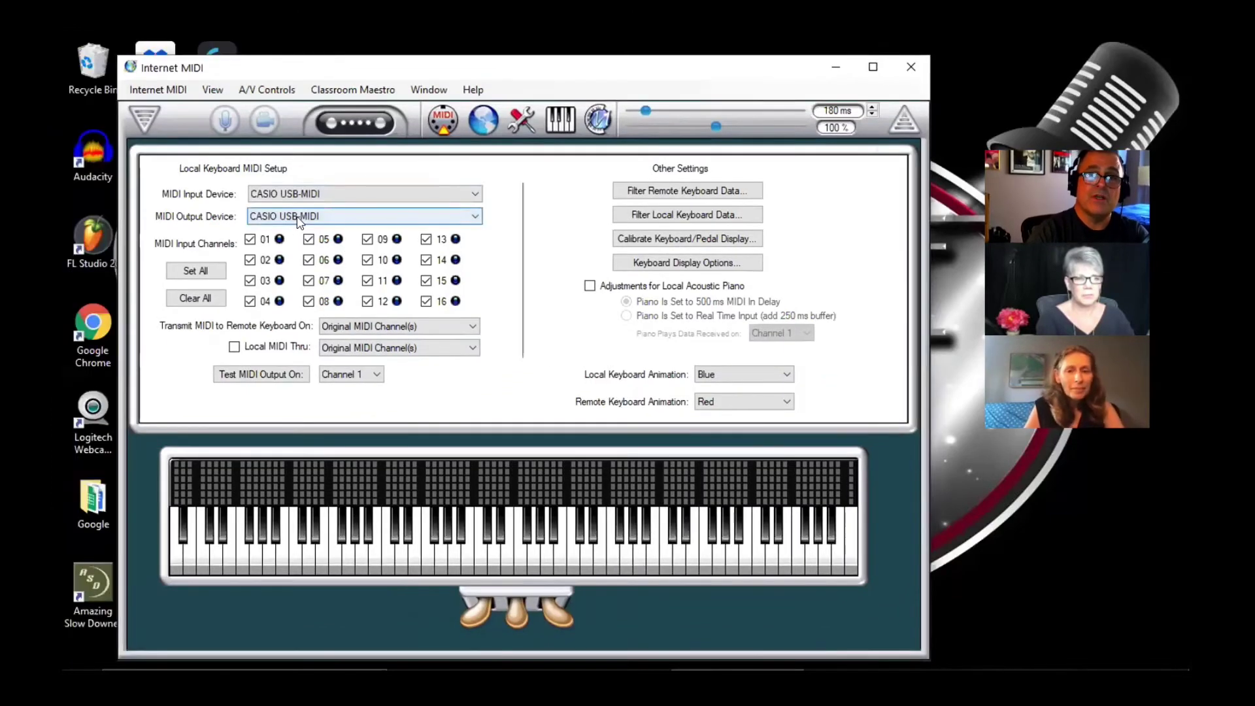
Route MIDI output to Microsoft GS Wavetable Synth, enable Local MIDI Thru, and show Perform View.
click(298, 220)
click(298, 245)
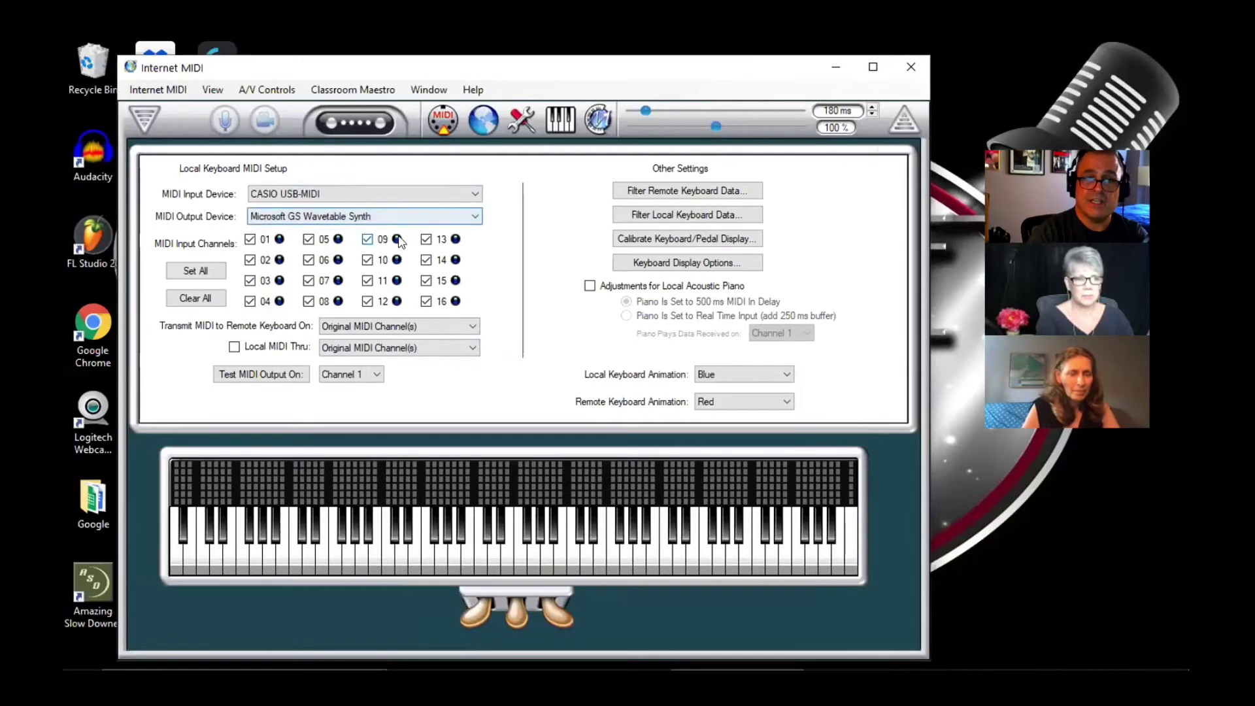
click(234, 347)
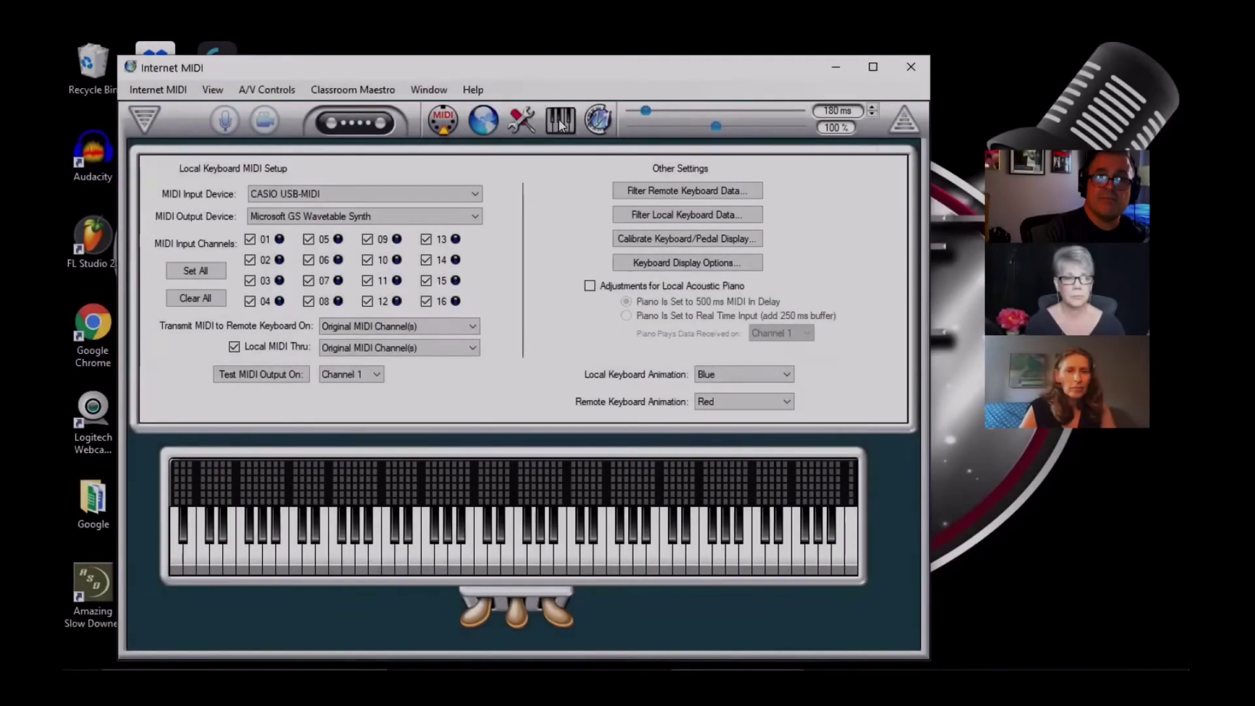
click(559, 122)
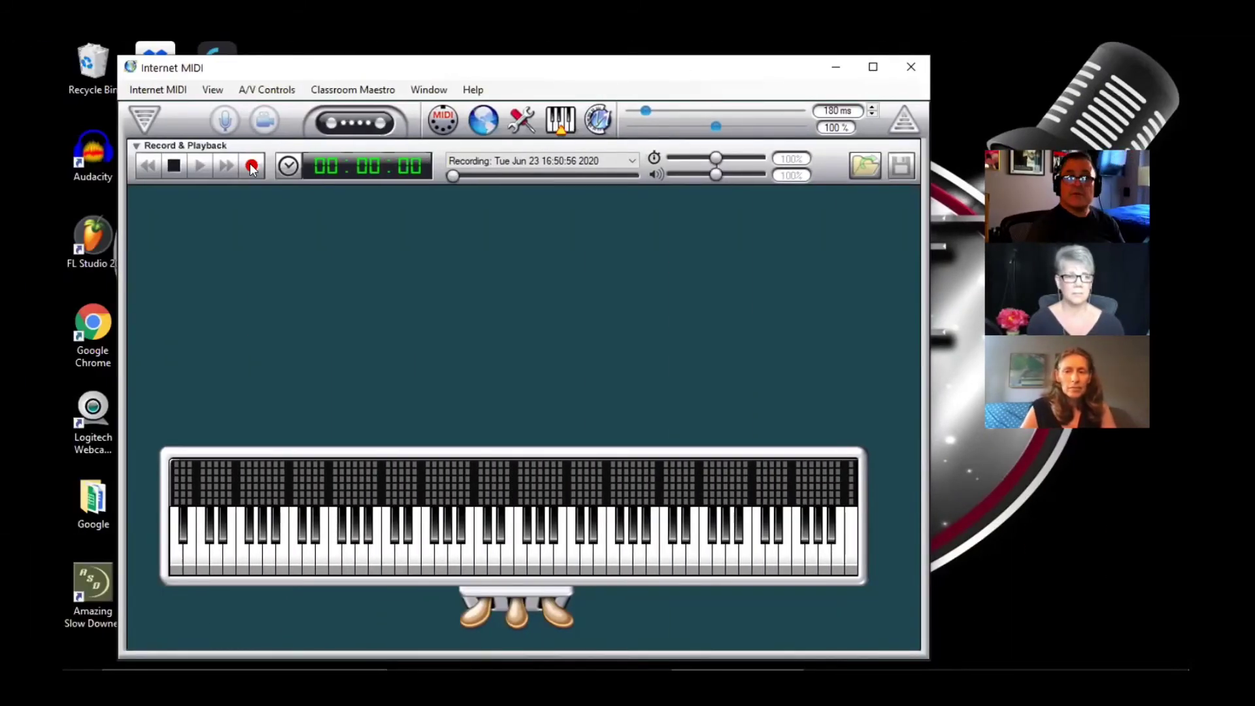
Record a short keyboard performance, then play it back to review it.
click(251, 166)
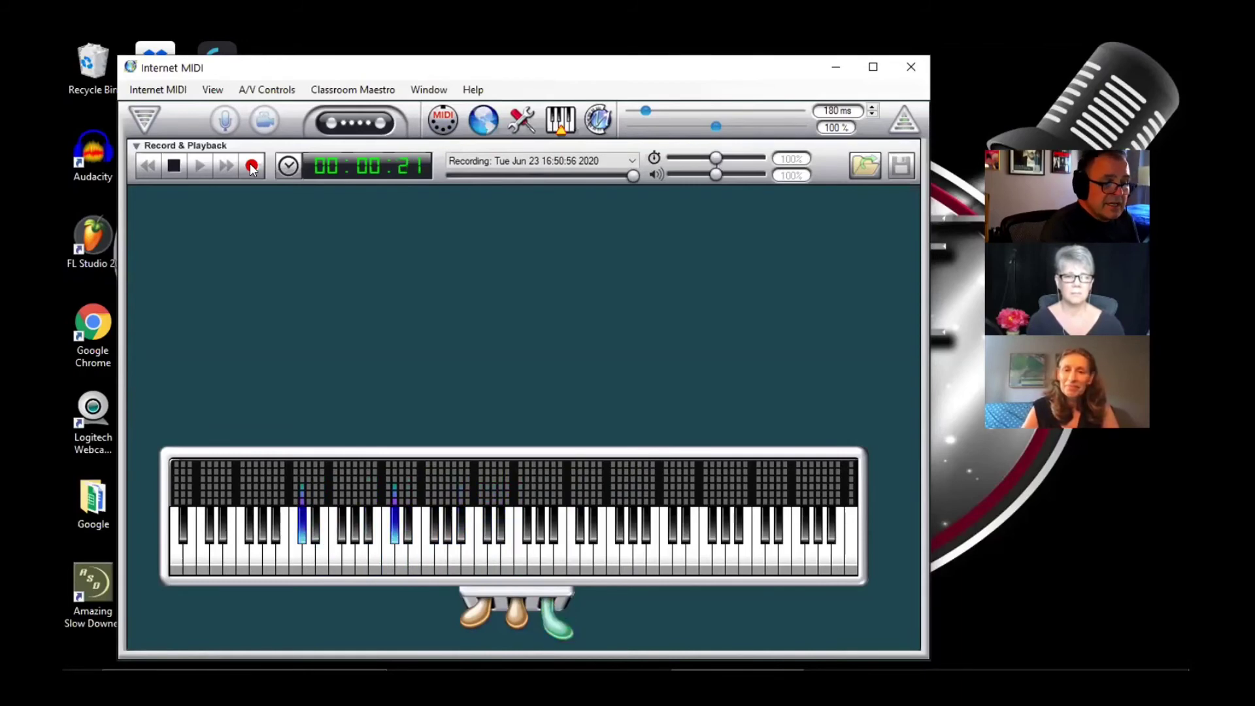
click(174, 168)
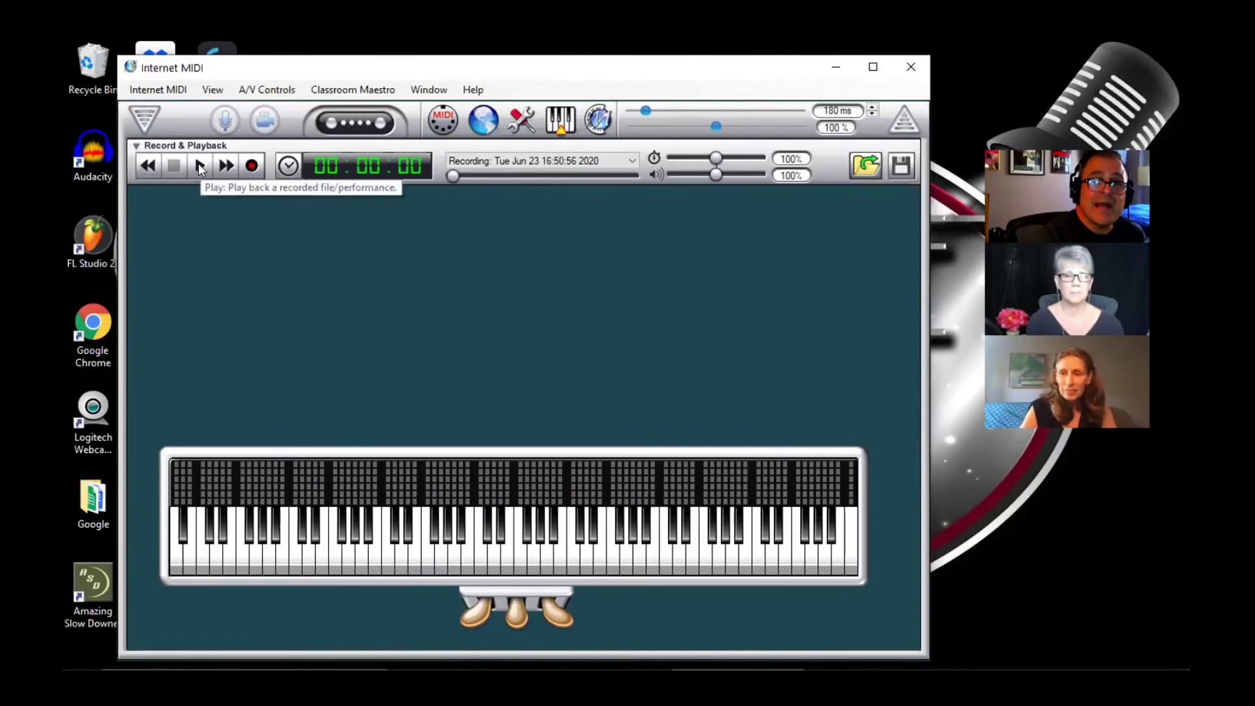
click(199, 167)
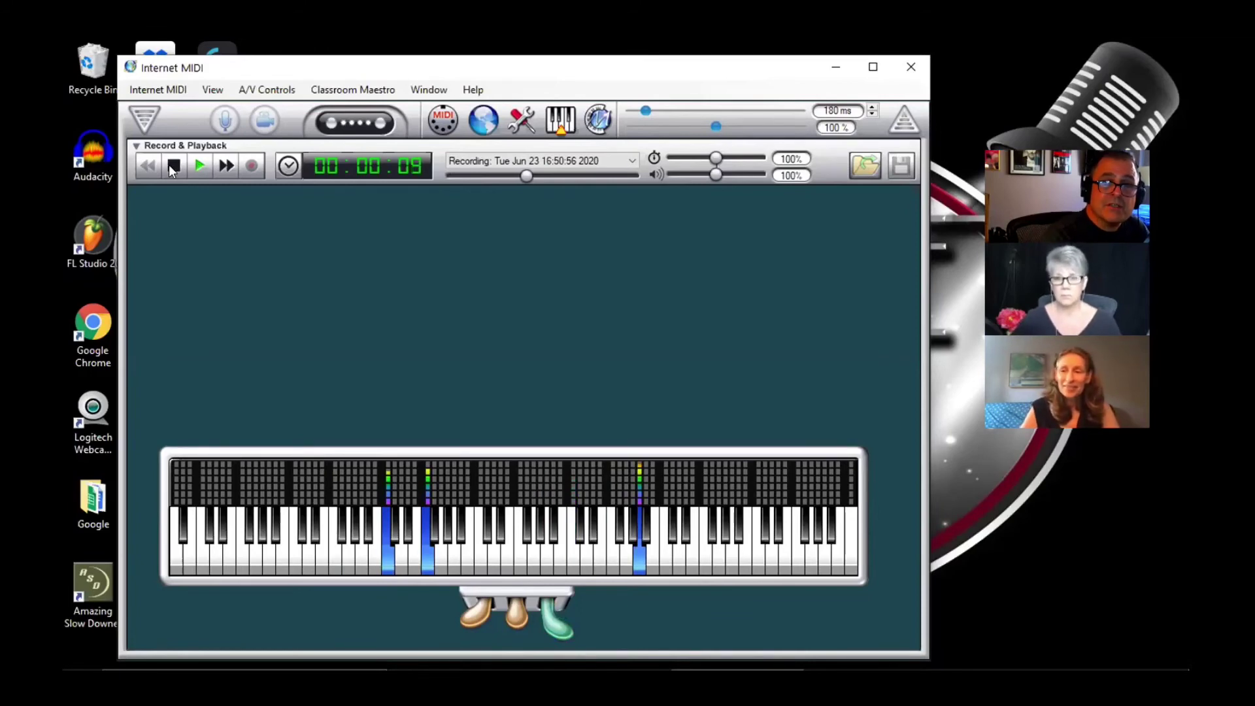
click(172, 167)
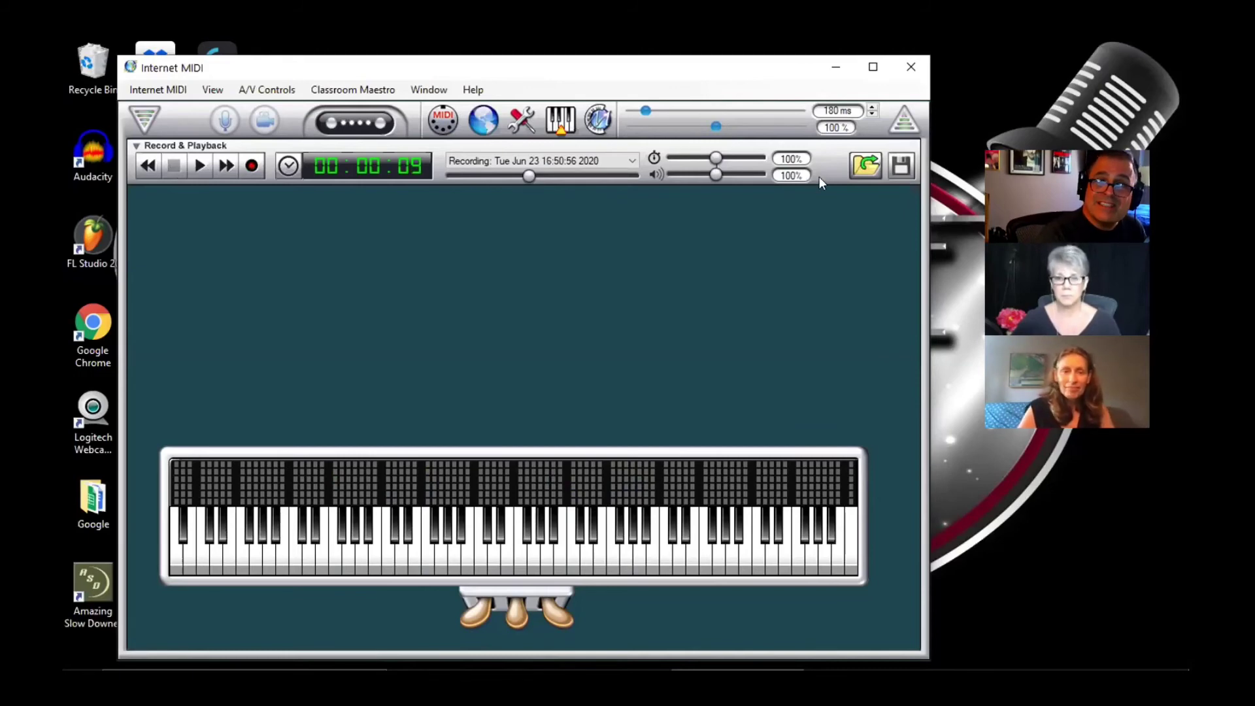
Save the recording as title.mid.
click(900, 164)
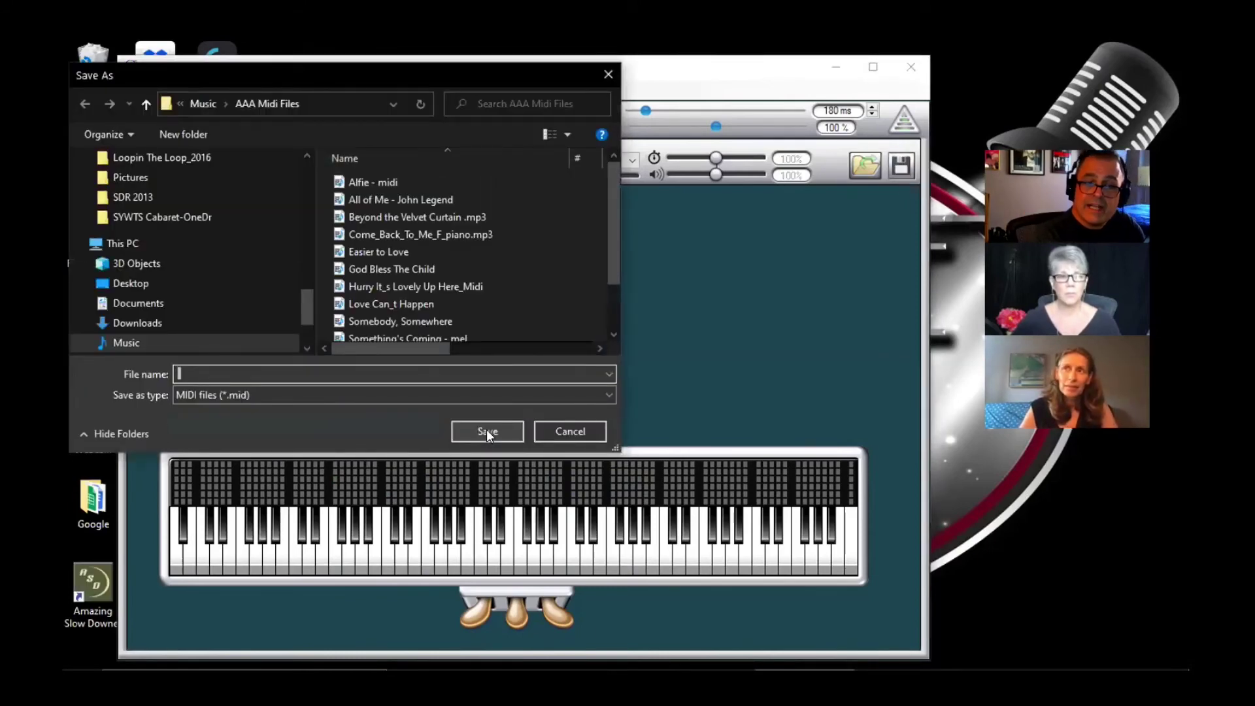
text(title)
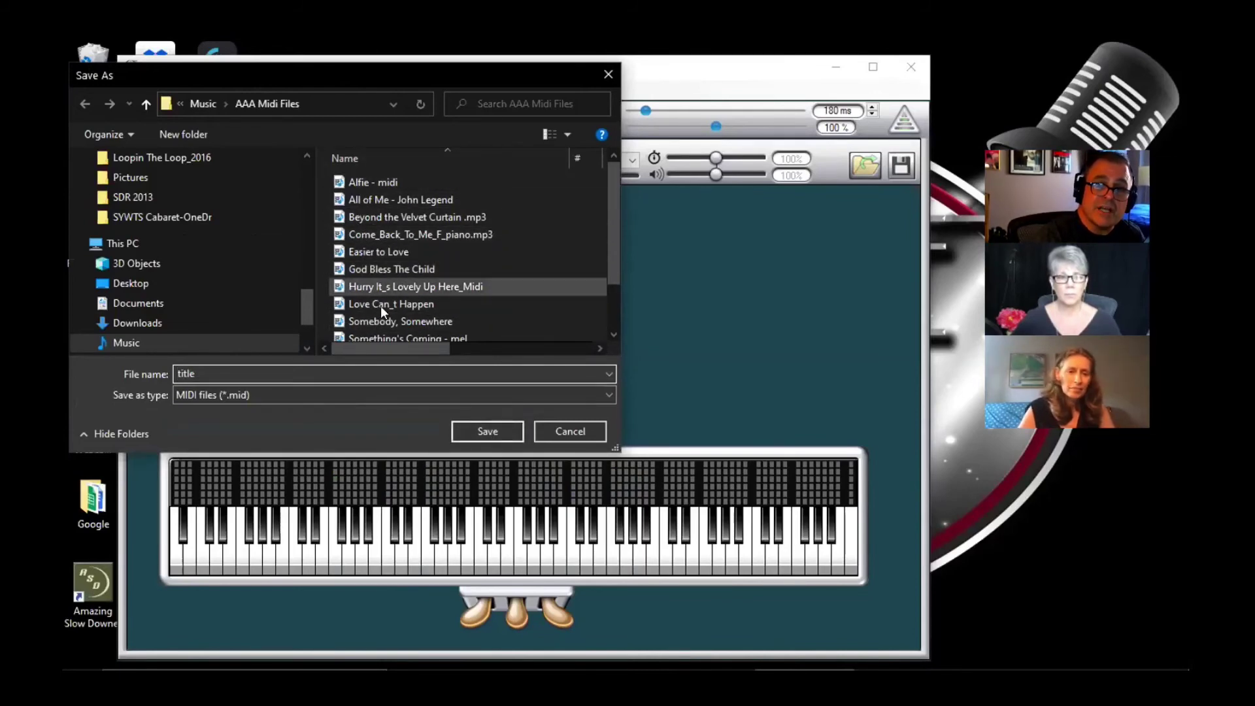
click(477, 430)
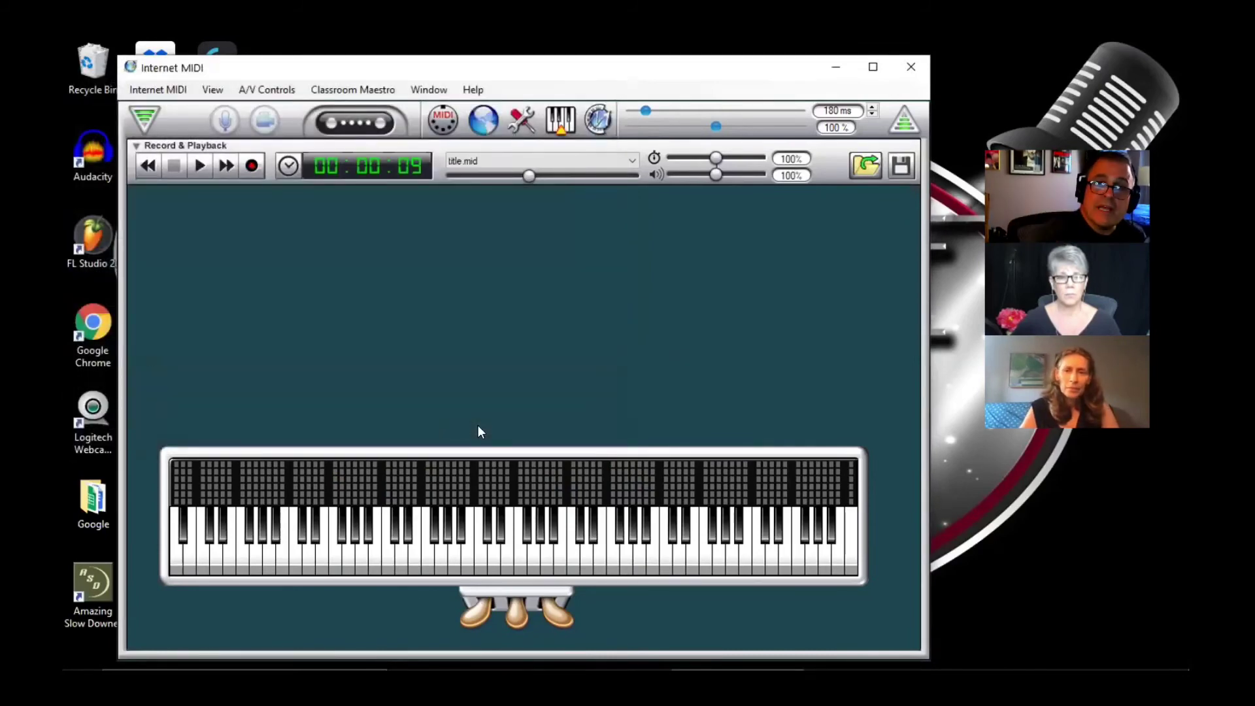
In the file chooser, delete '.mp3' from the Beyond the Velvet Curtain file name.
click(862, 168)
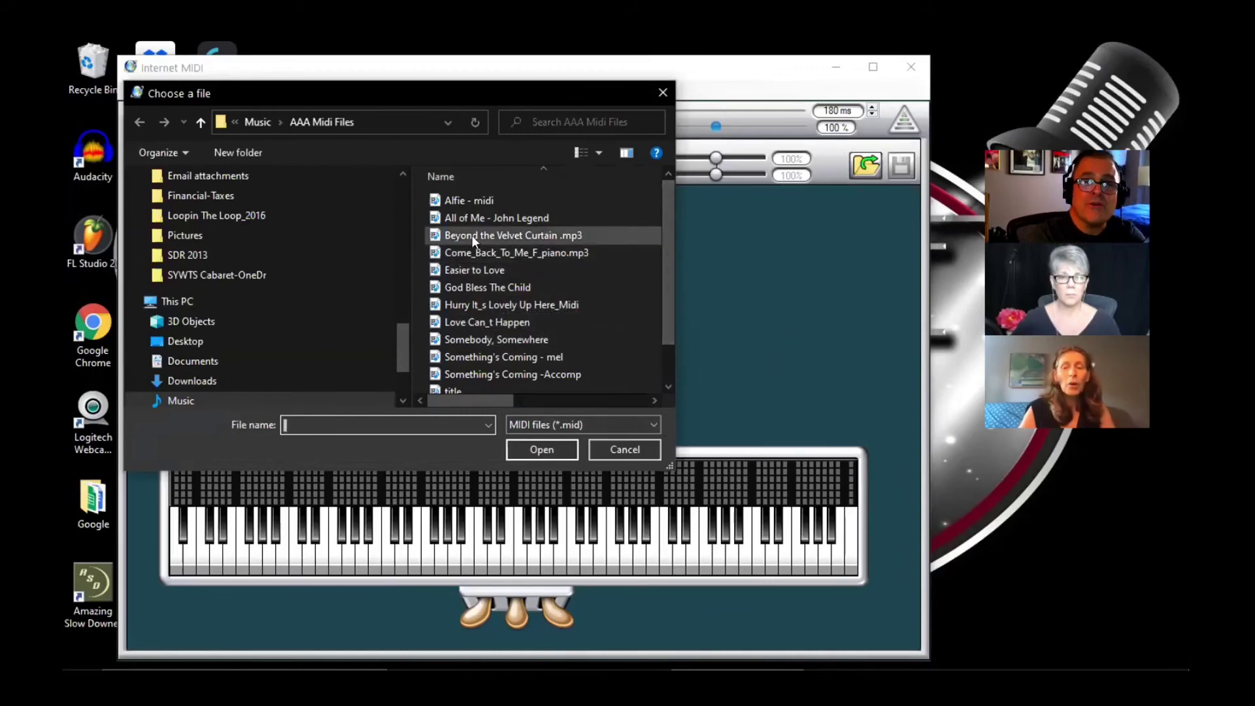
click(557, 236)
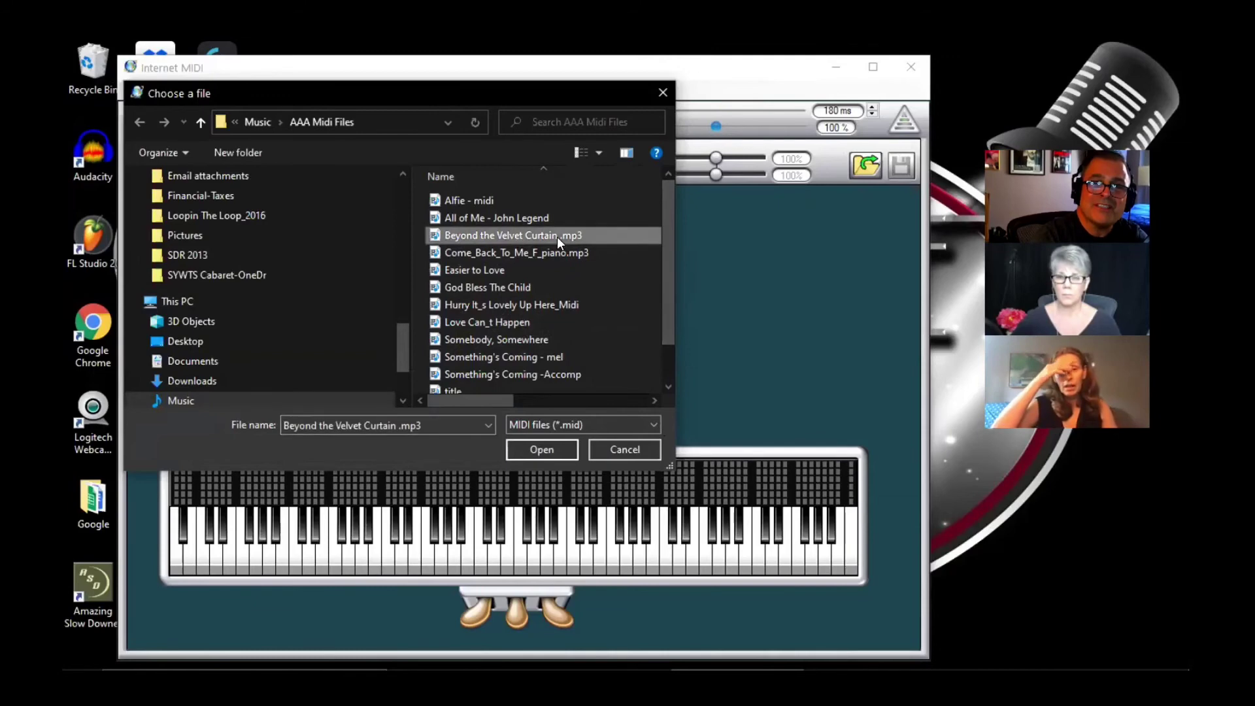
click(557, 236)
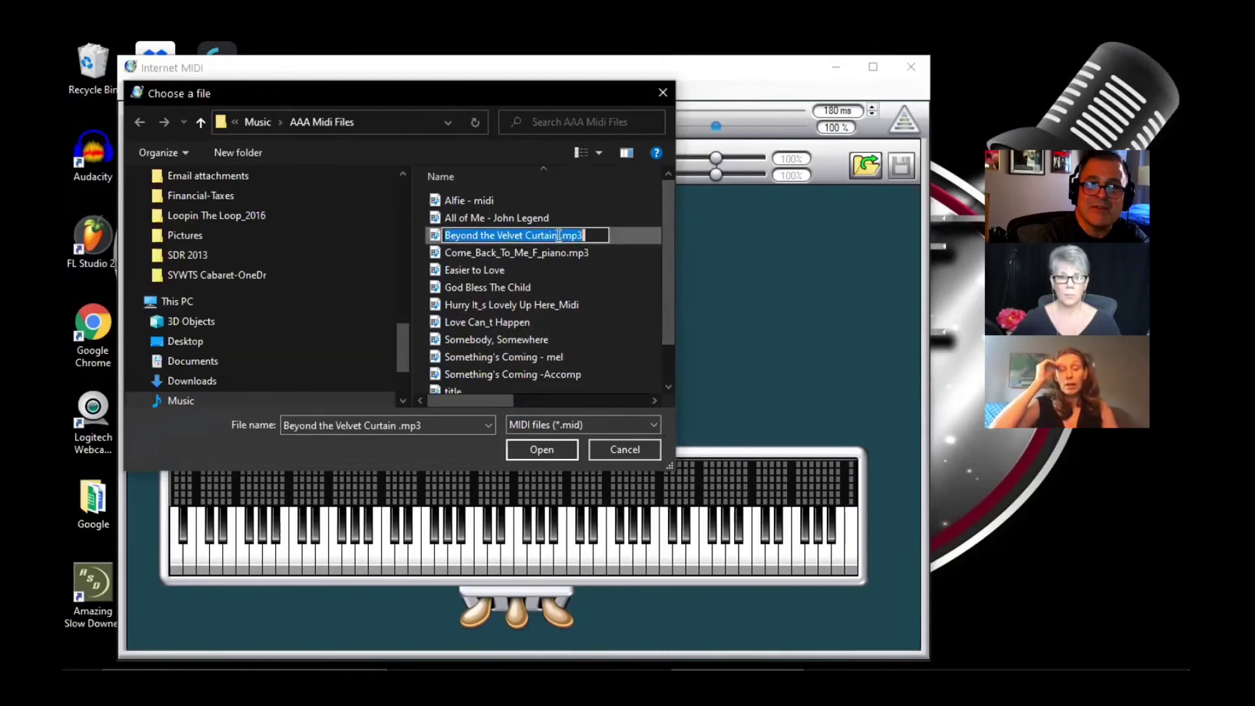
drag(559, 235, 606, 243)
key(Delete)
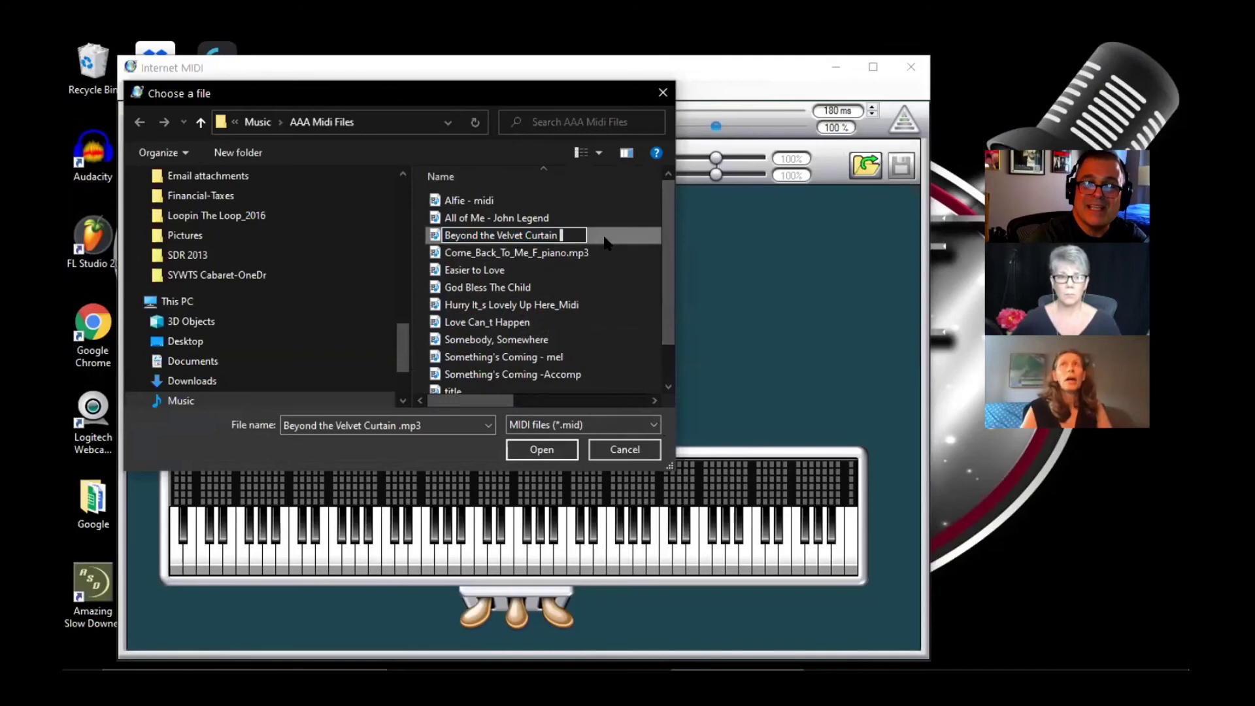
Delete '.mp3' from Come_Back_To_Me_F_piano, select God Bless The Child, and switch to Chrome.
click(570, 252)
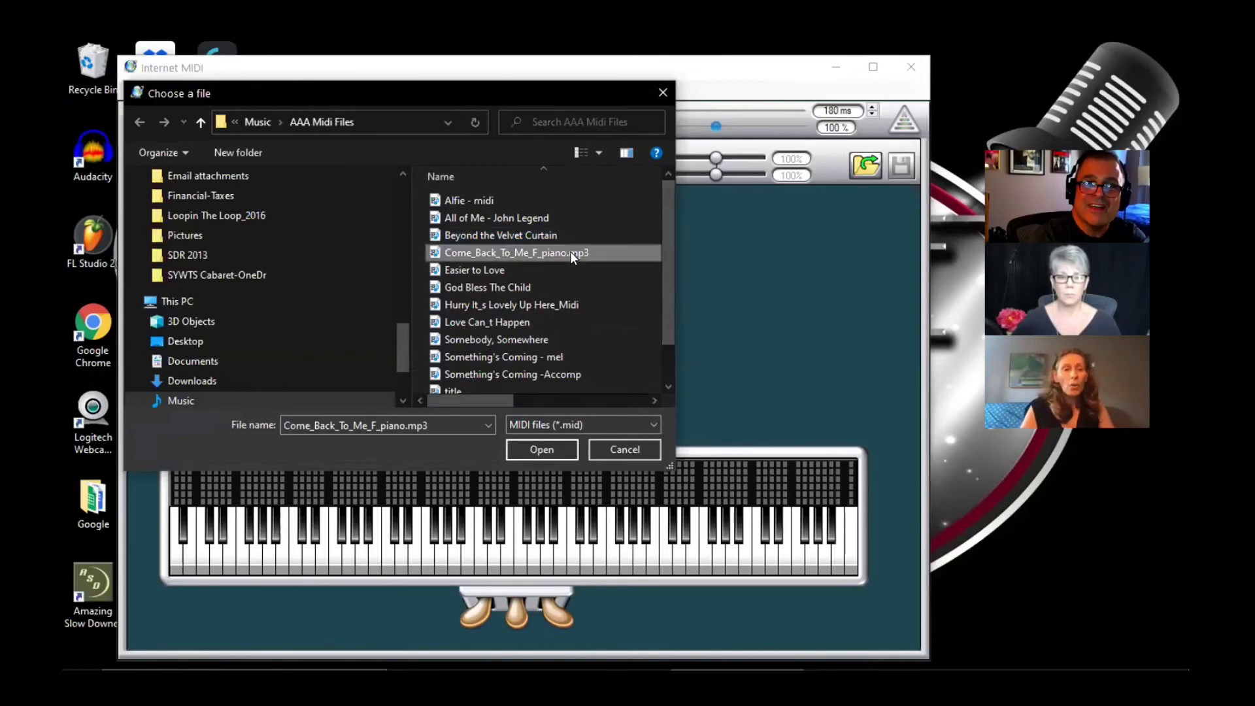
click(570, 253)
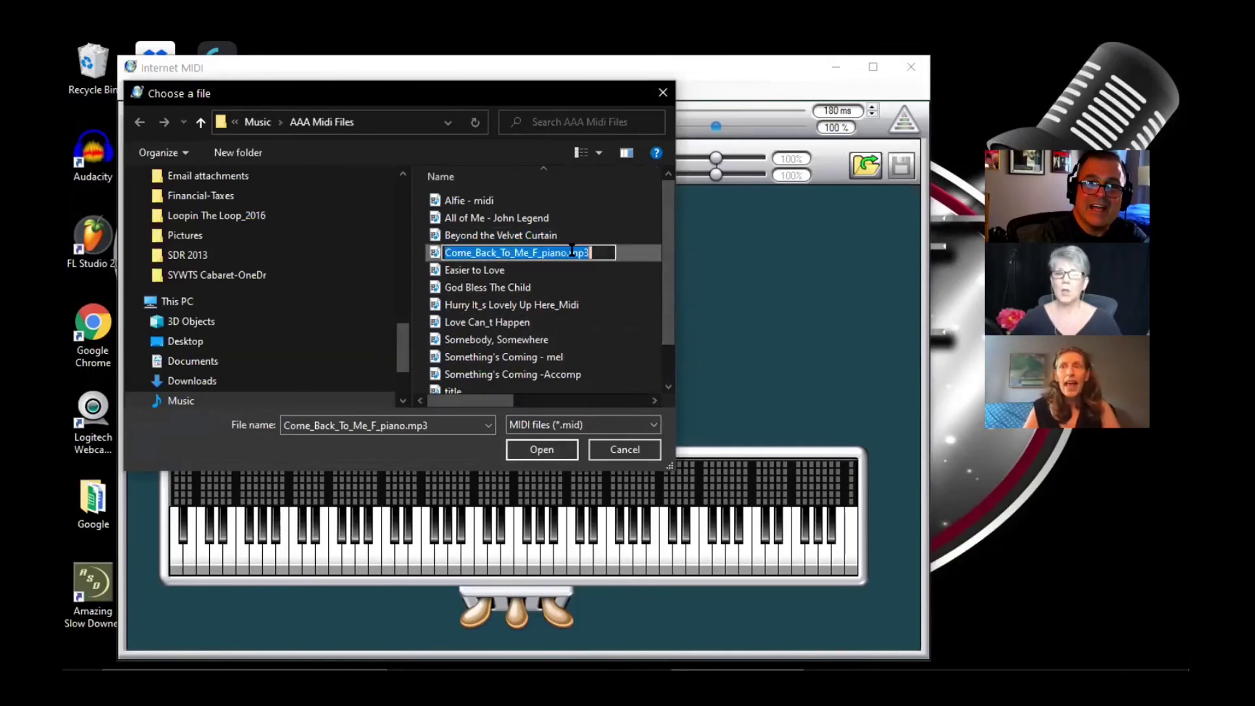
click(566, 251)
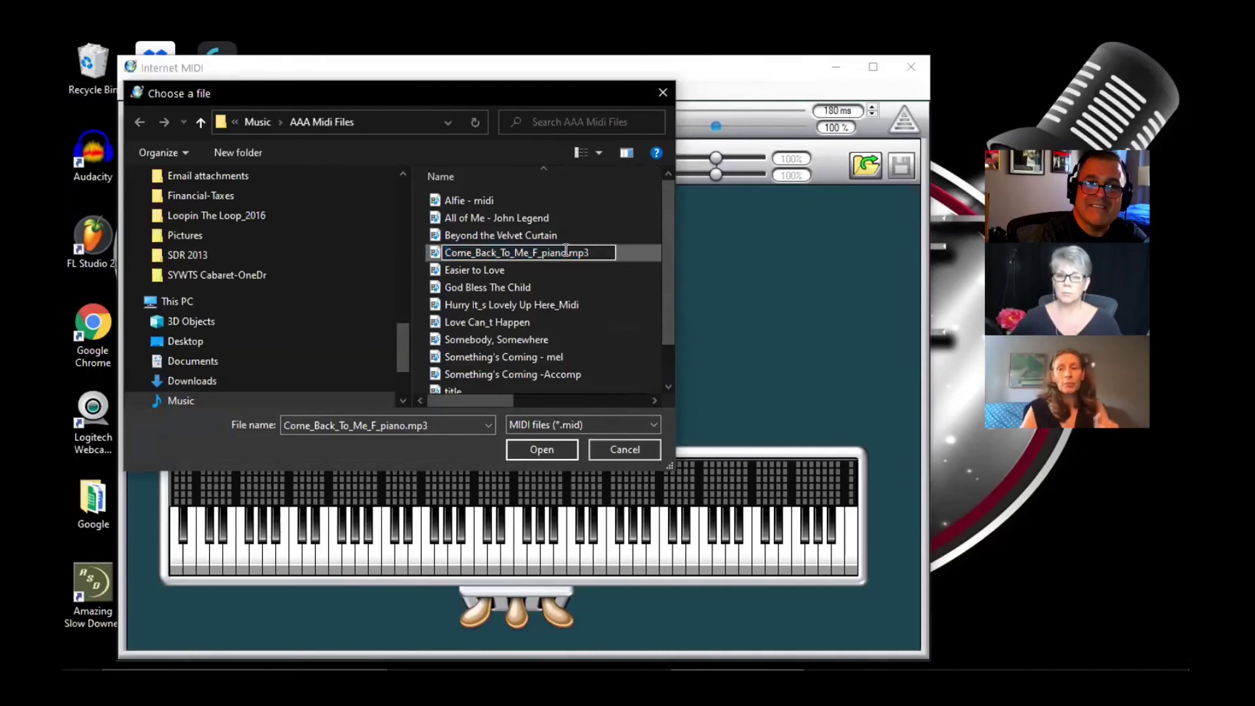
drag(566, 251, 594, 250)
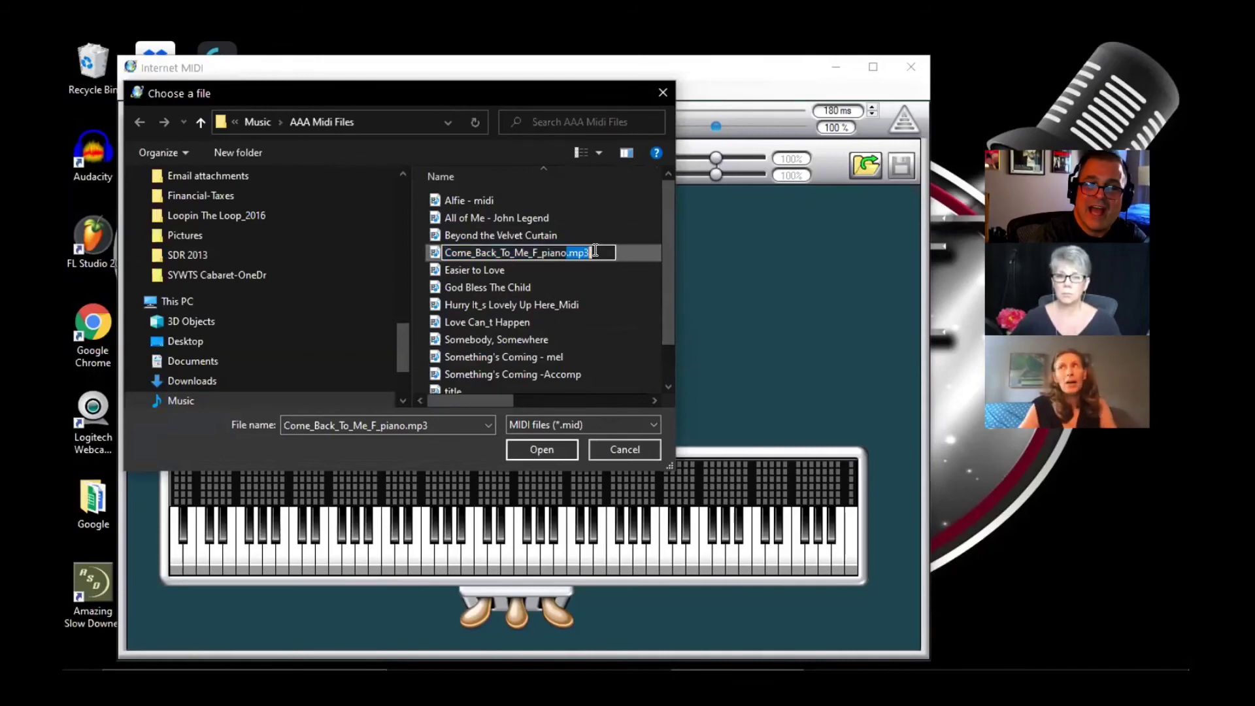
key(Delete)
click(539, 292)
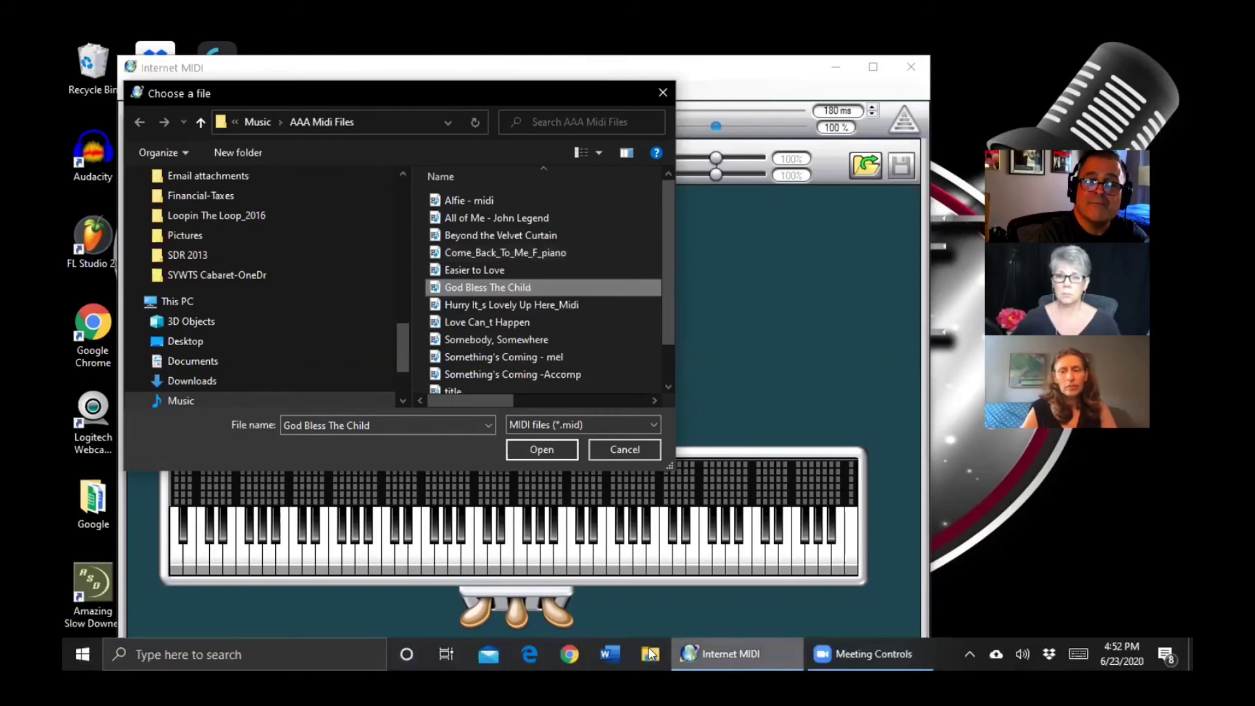
click(562, 653)
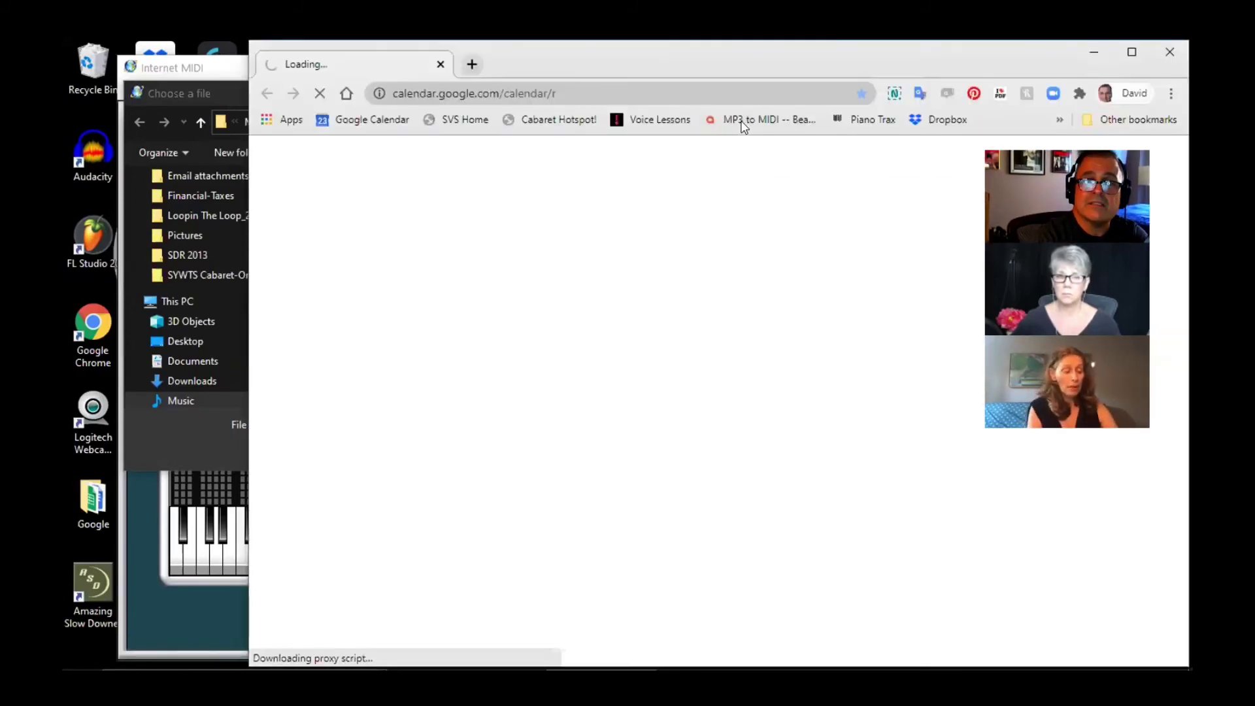
Open the Bear Audio 'MP3 to MIDI' page and scroll down to its 'Select local file' box.
click(744, 124)
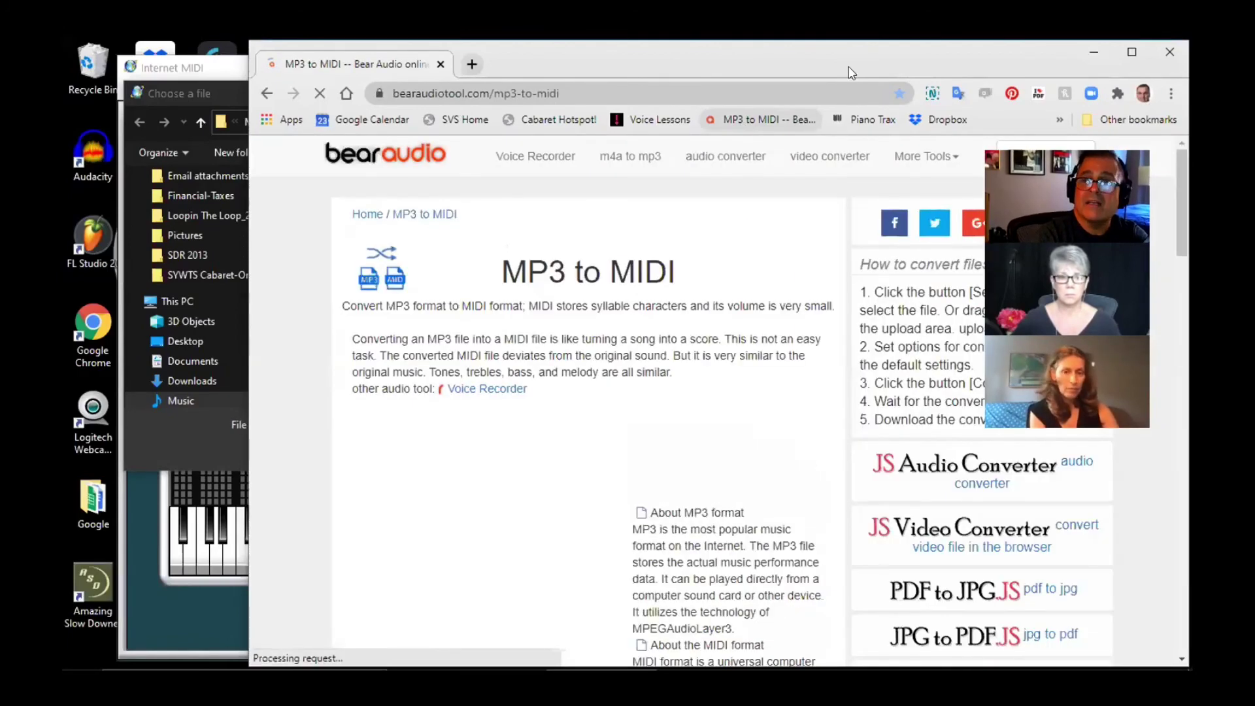
drag(848, 72, 683, 75)
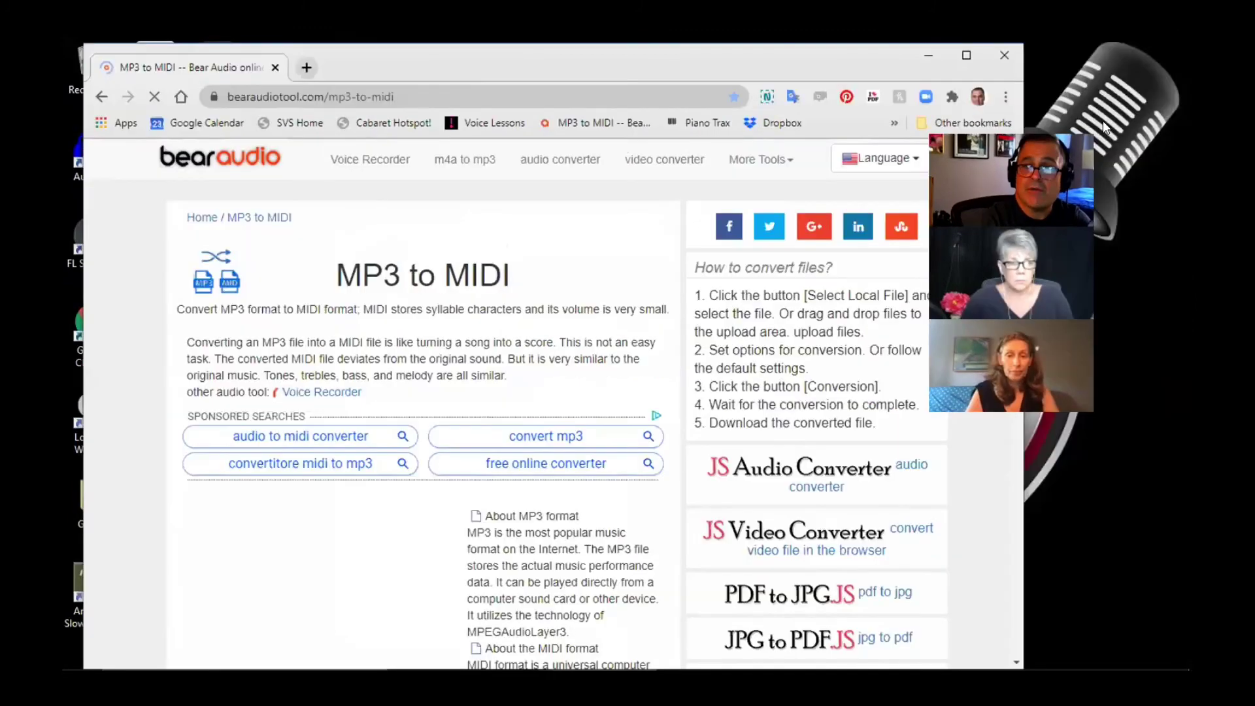
scroll(418, 372, down, 6)
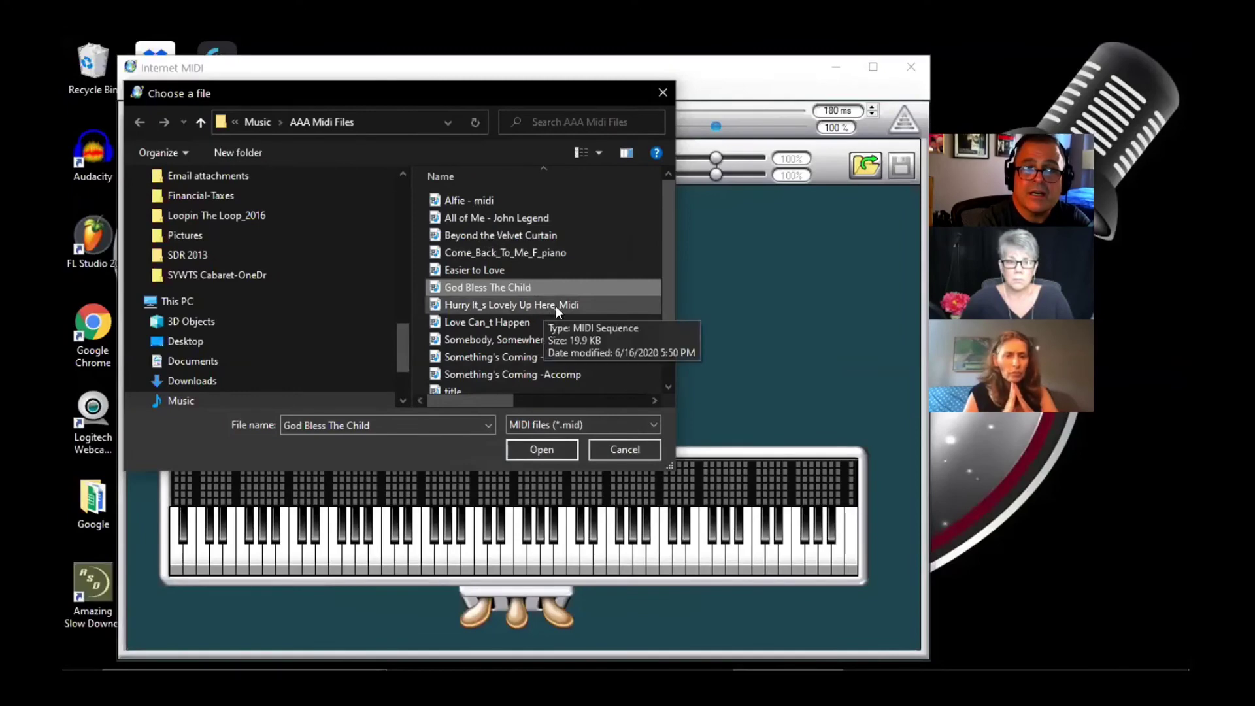
Open Hurry It_s Lovely Up Here_Midi and play it briefly before stopping.
click(491, 307)
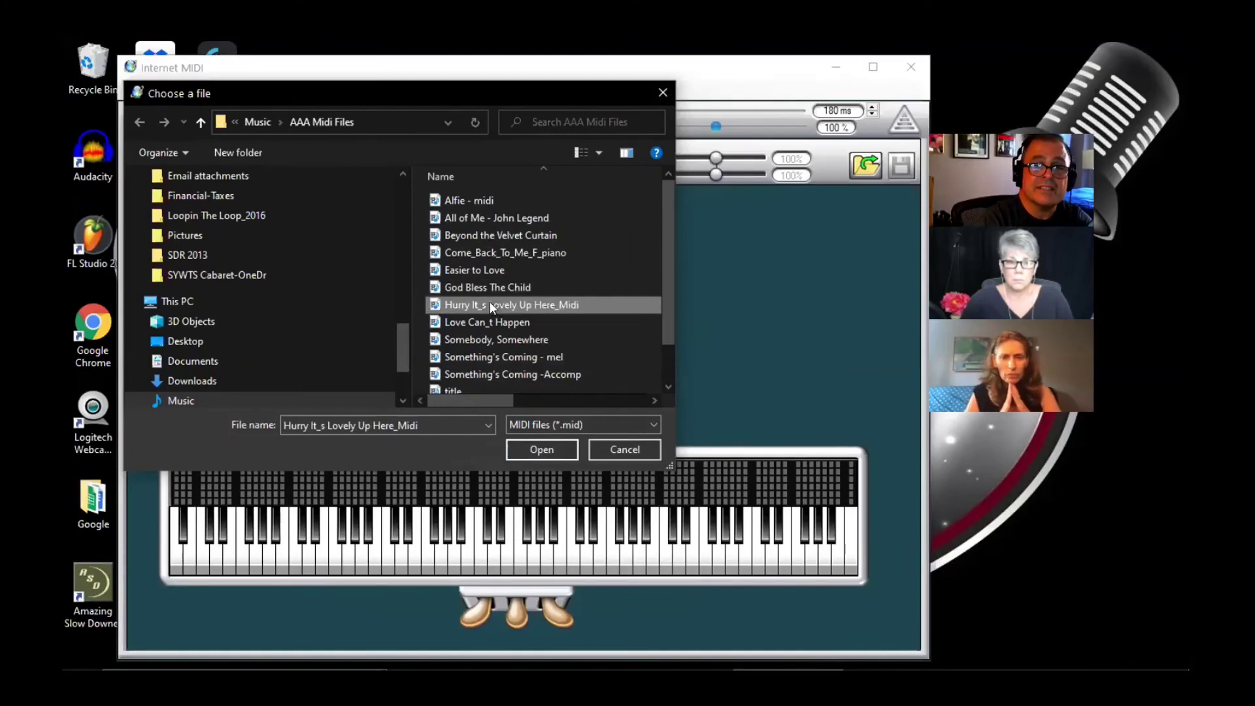
click(539, 449)
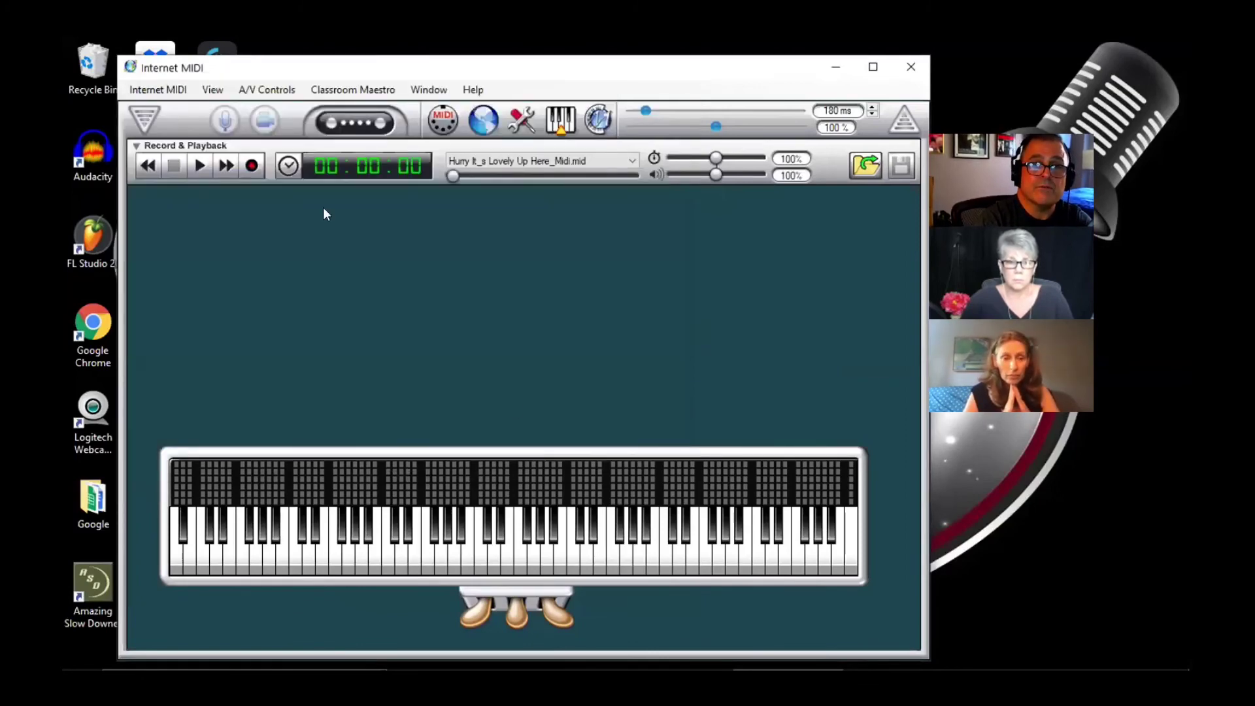
click(202, 167)
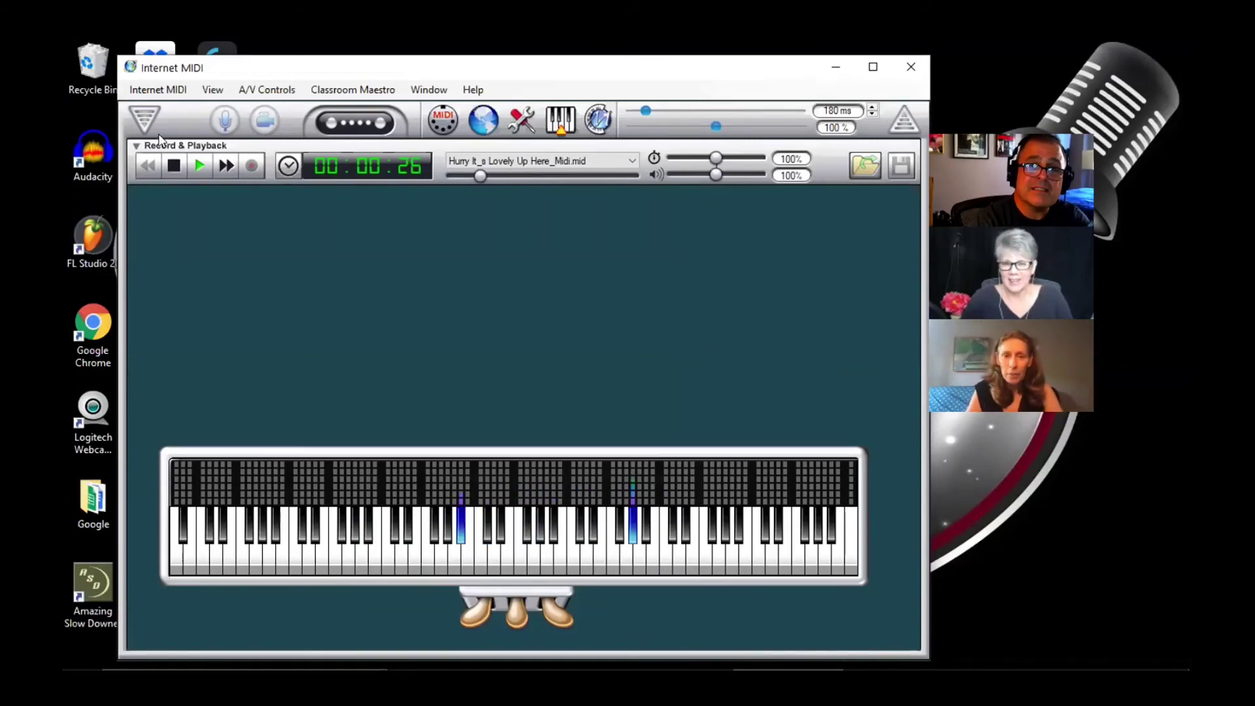
click(170, 165)
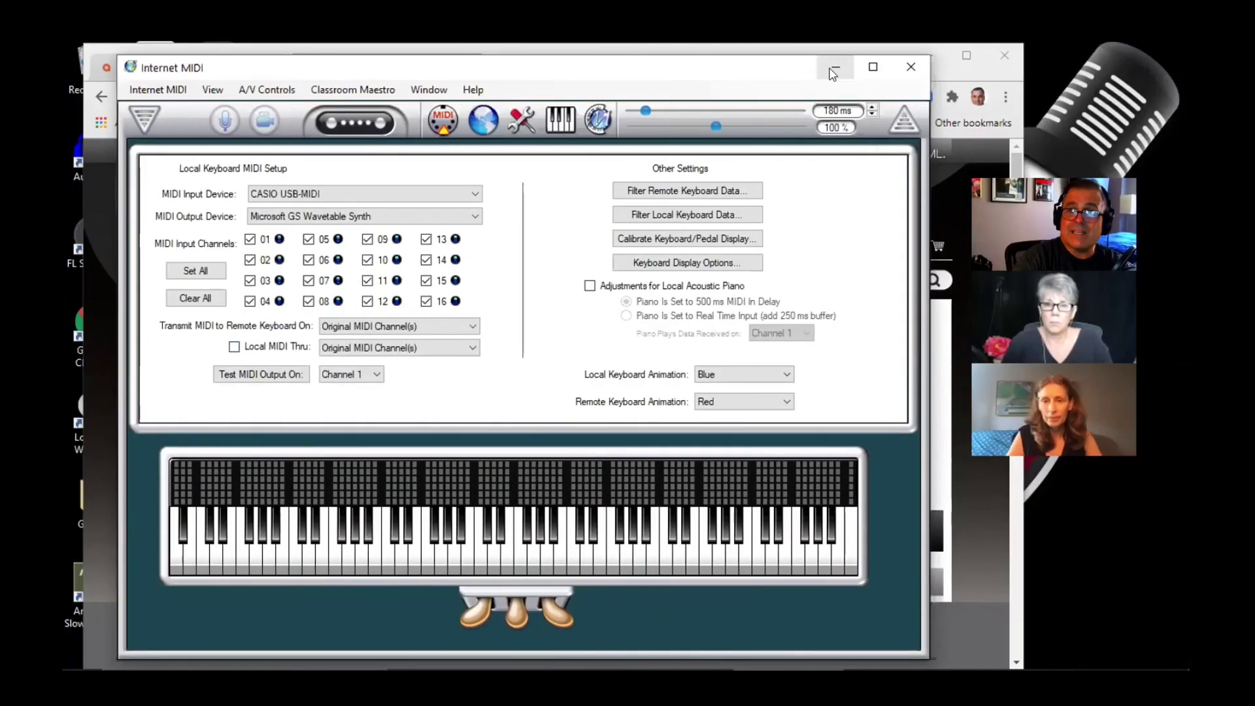
Minimize Internet MIDI and close Chrome's Garritan CFX Concert Grand tab.
click(832, 69)
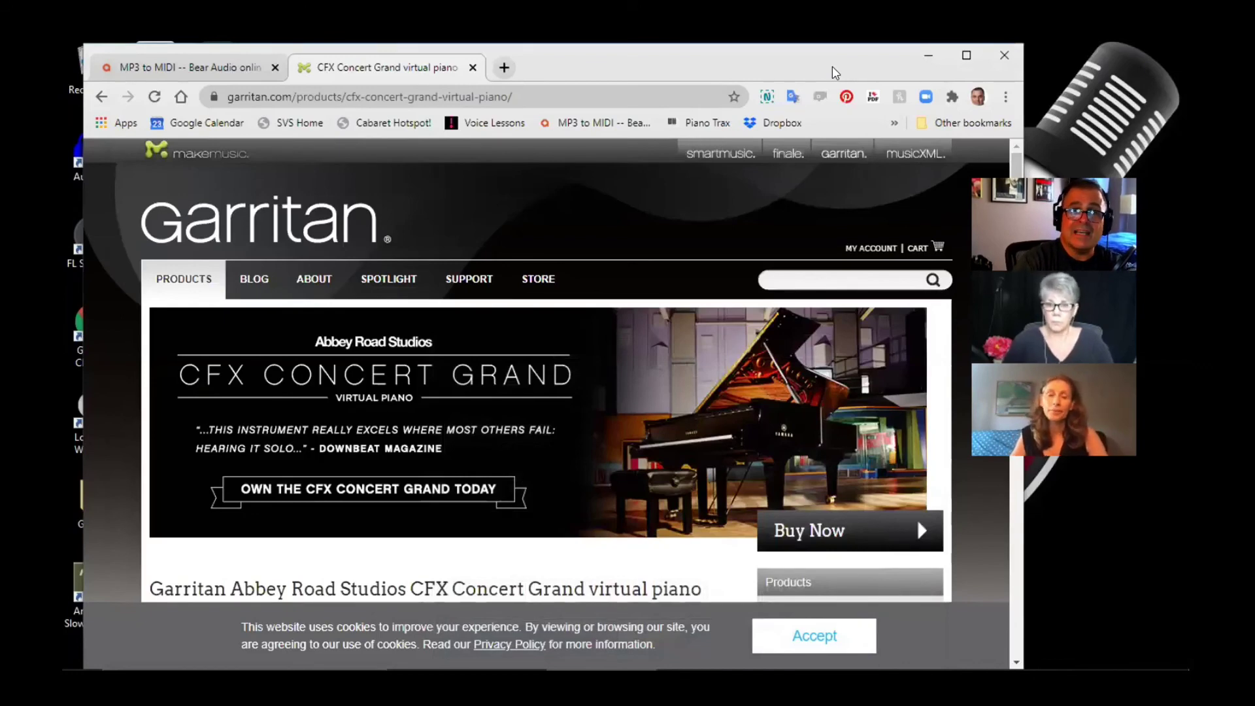
click(472, 67)
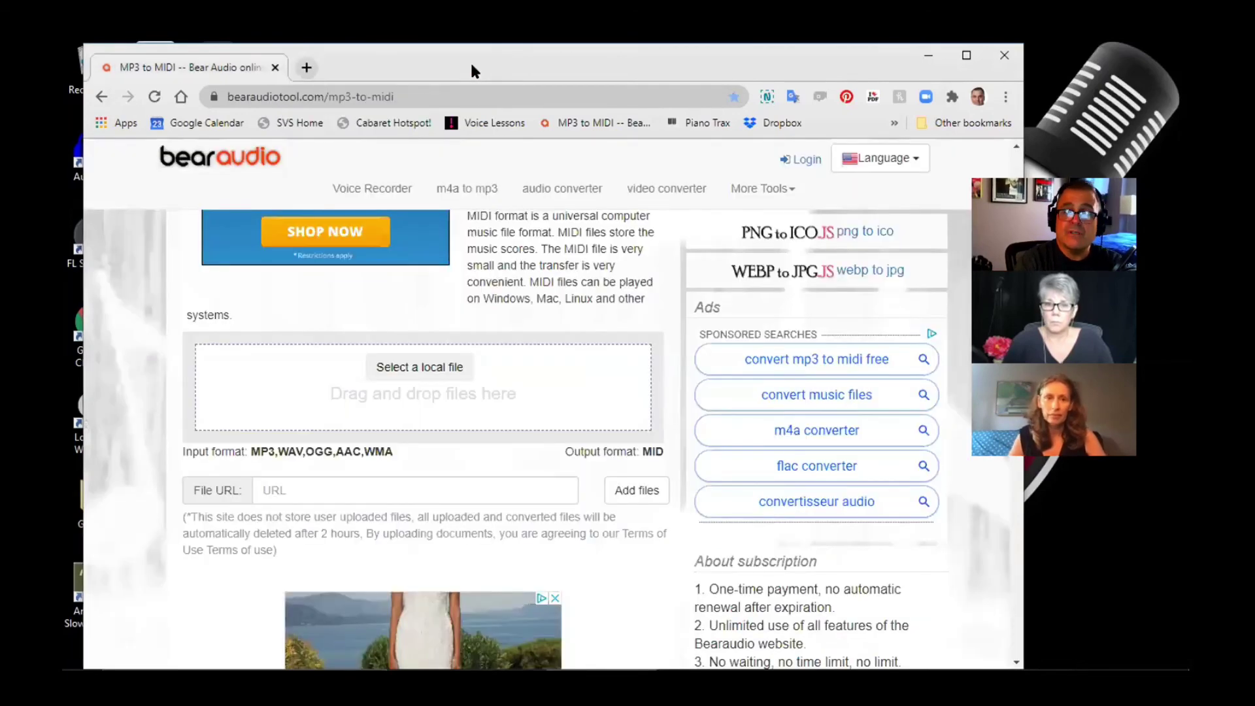